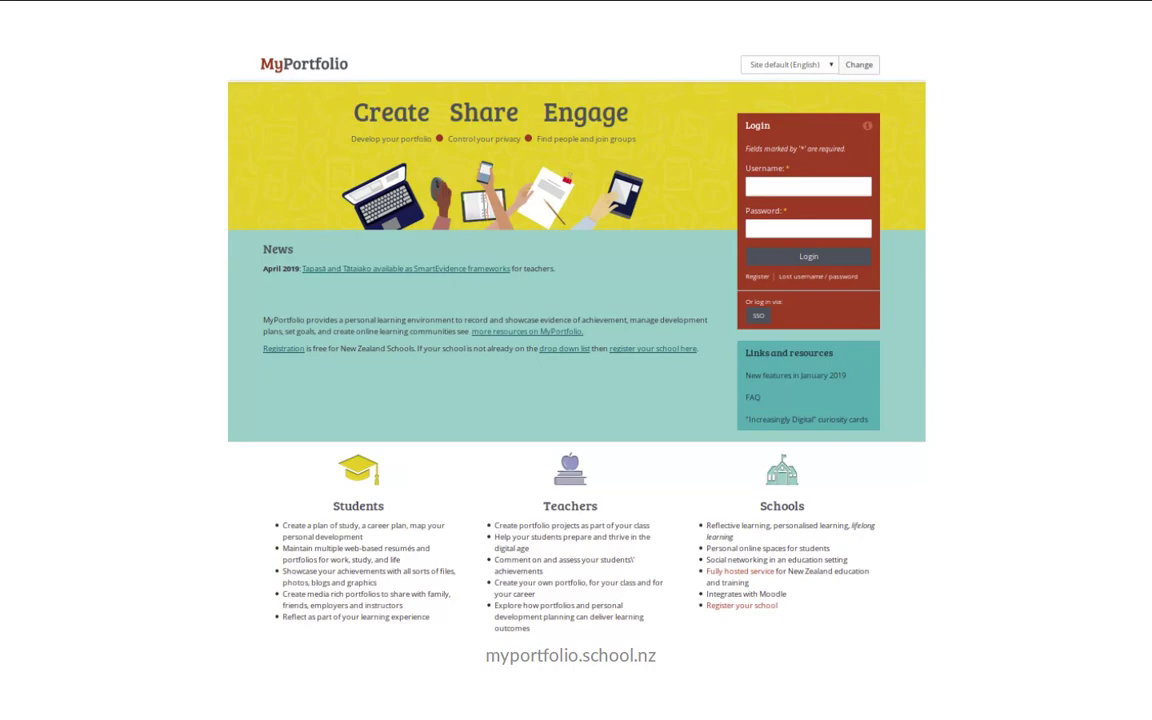
# Switch to Firefox, launch the healthcare portfolio from the Awhina course's Portfolio Quick Access, and open the 2019 RN Proficient Portfolio
pyautogui.hotkey('alt', 'Tab')
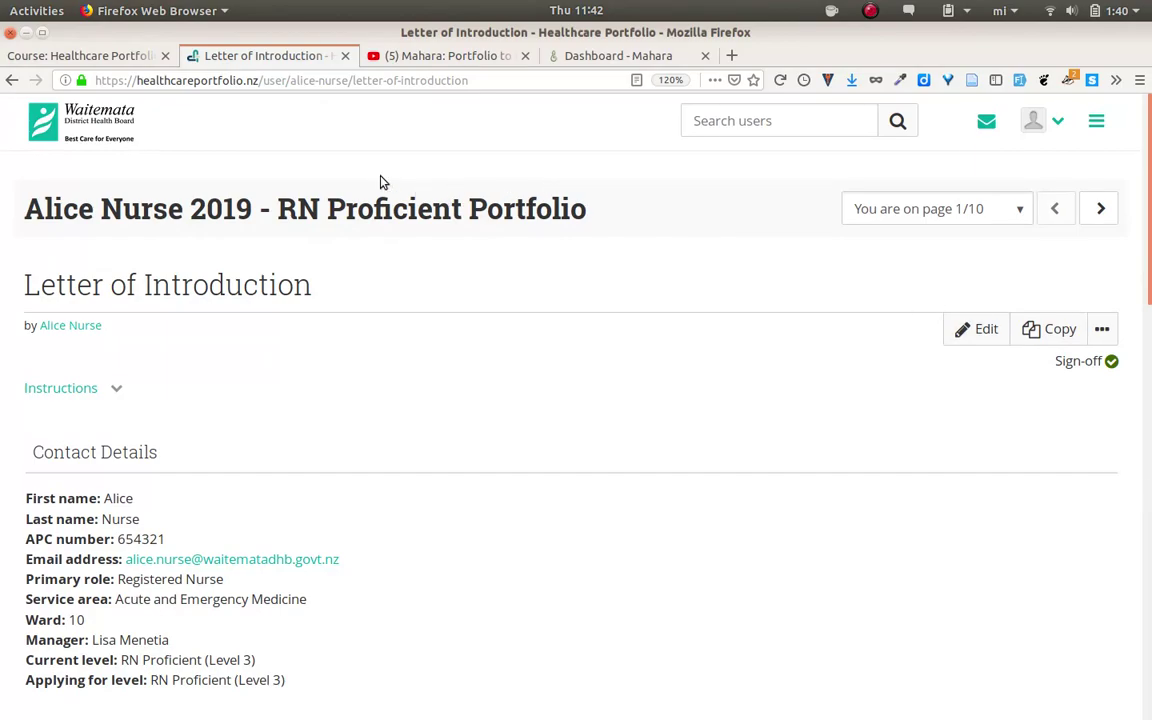
pyautogui.click(140, 57)
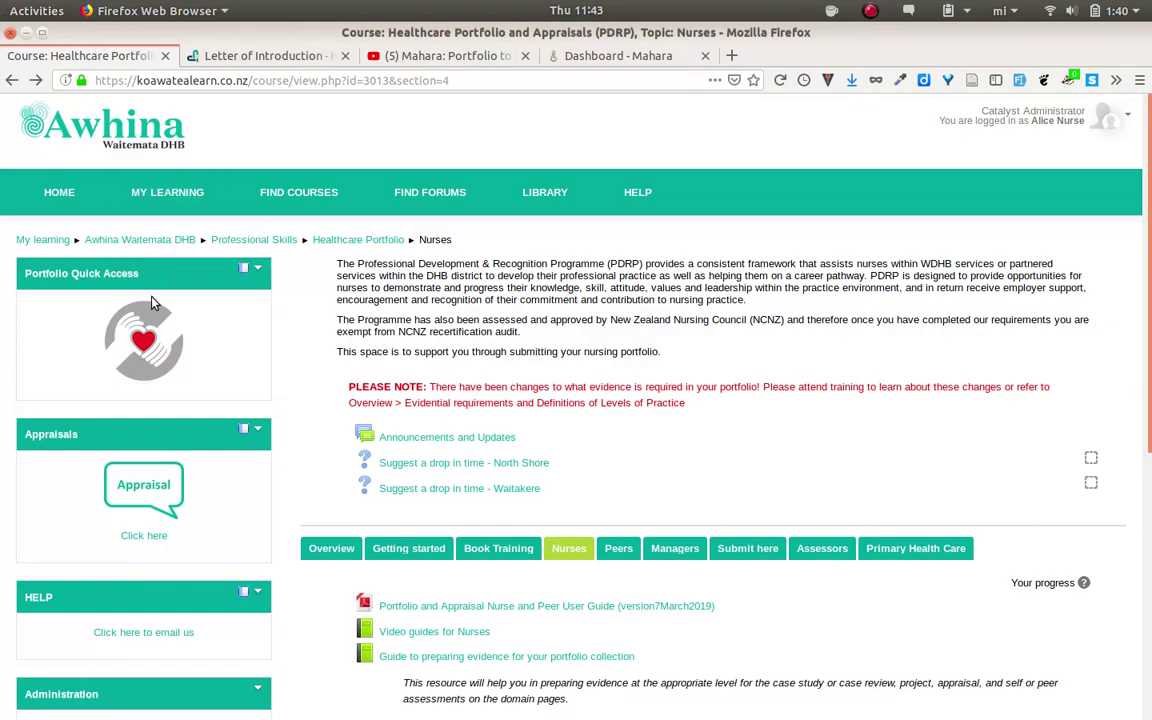
pyautogui.click(147, 332)
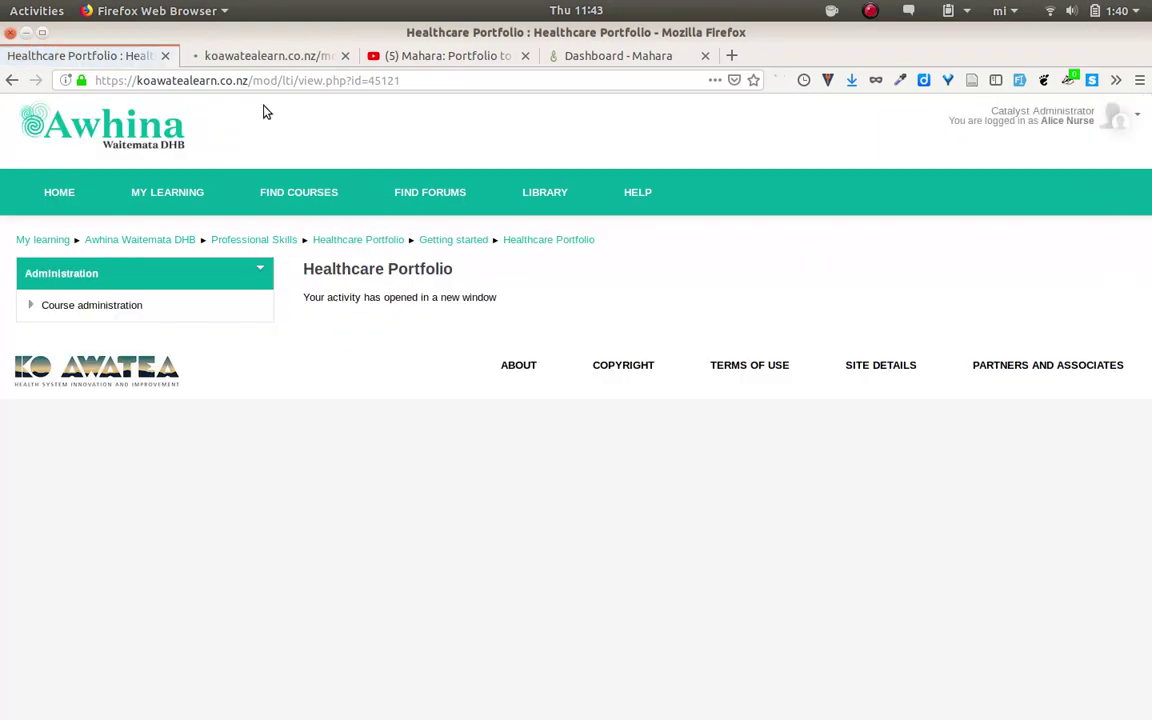
pyautogui.click(257, 56)
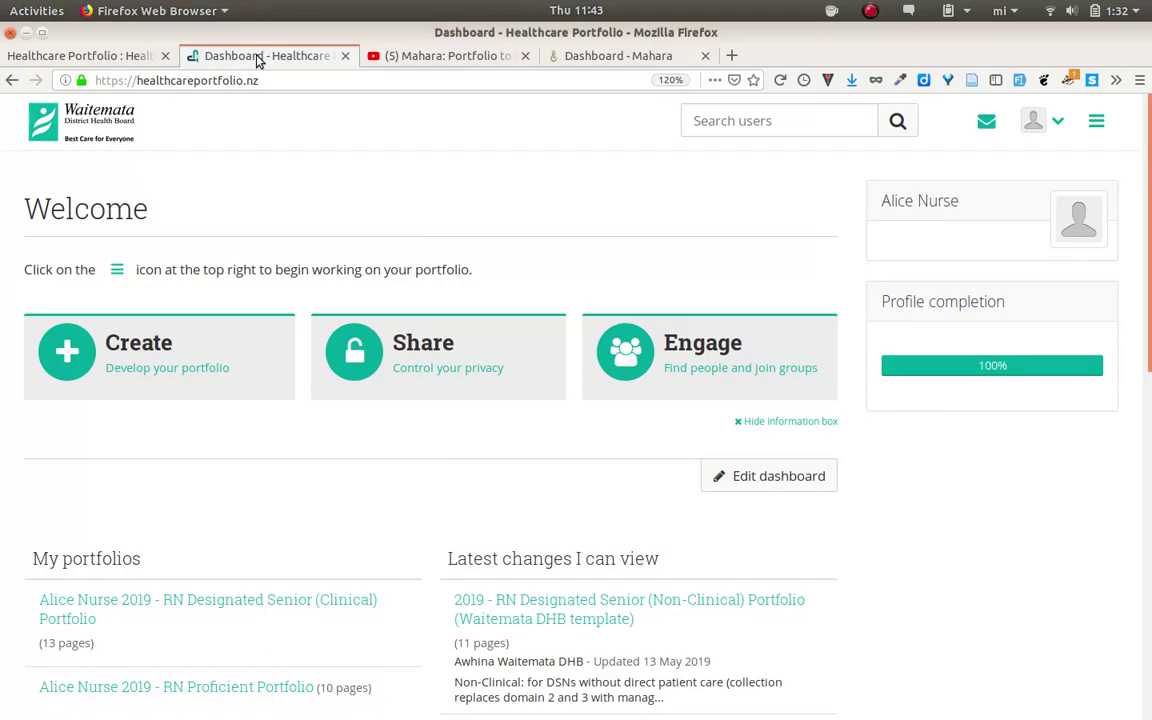
pyautogui.click(160, 690)
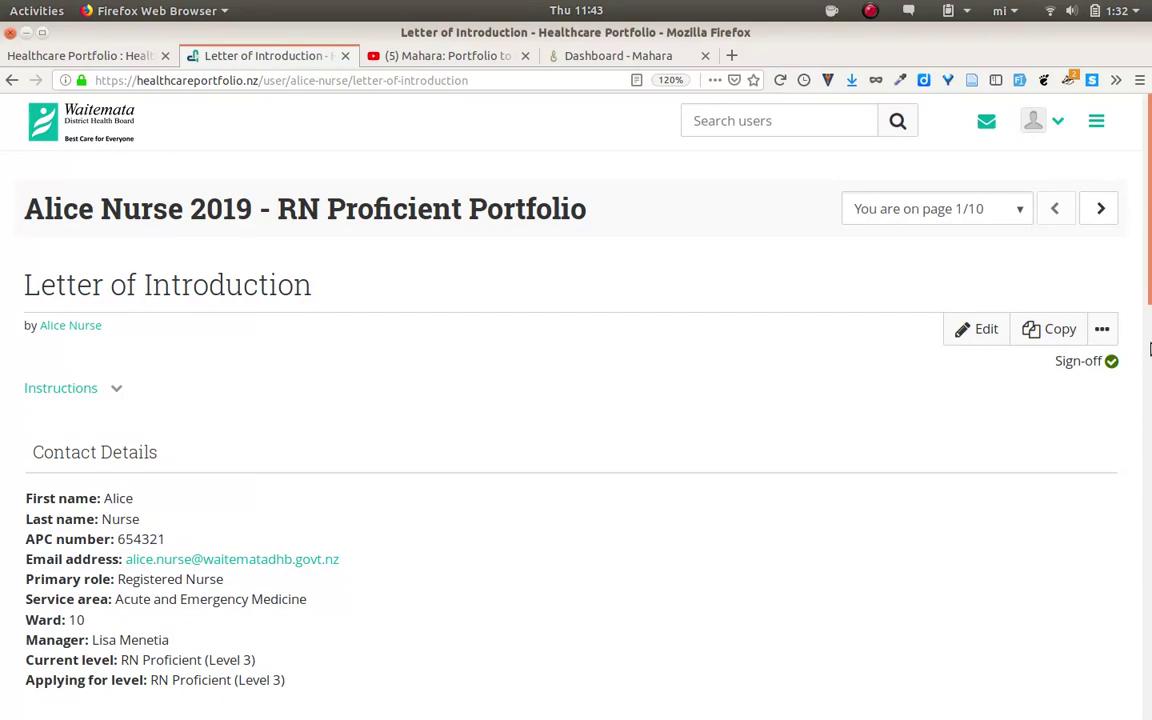
# Review the portfolio's list of pages and the contact details on the Letter of Introduction page
pyautogui.click(1020, 209)
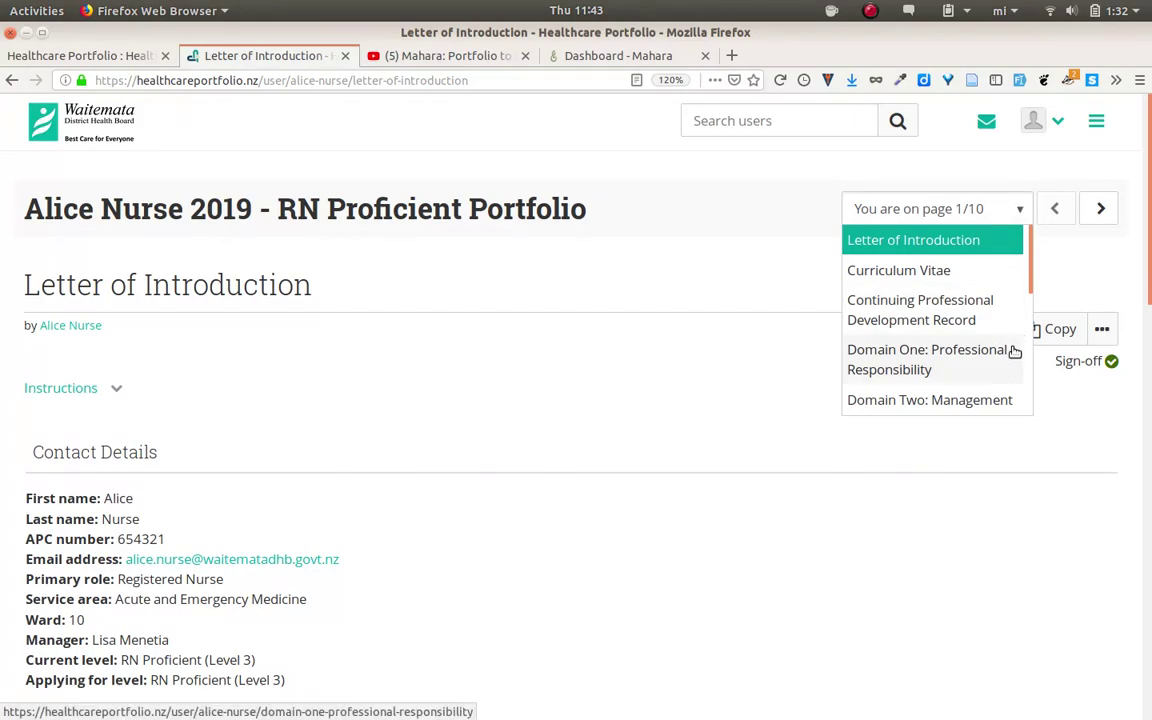
pyautogui.click(877, 532)
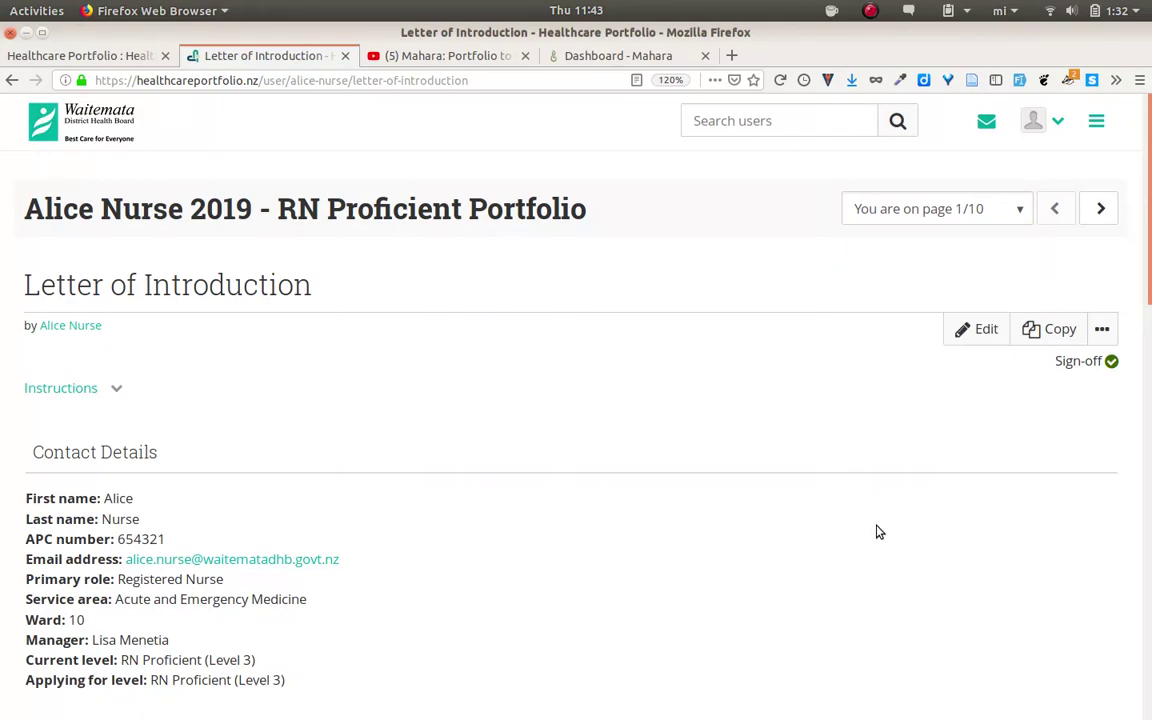
pyautogui.scroll(-4, 877, 532)
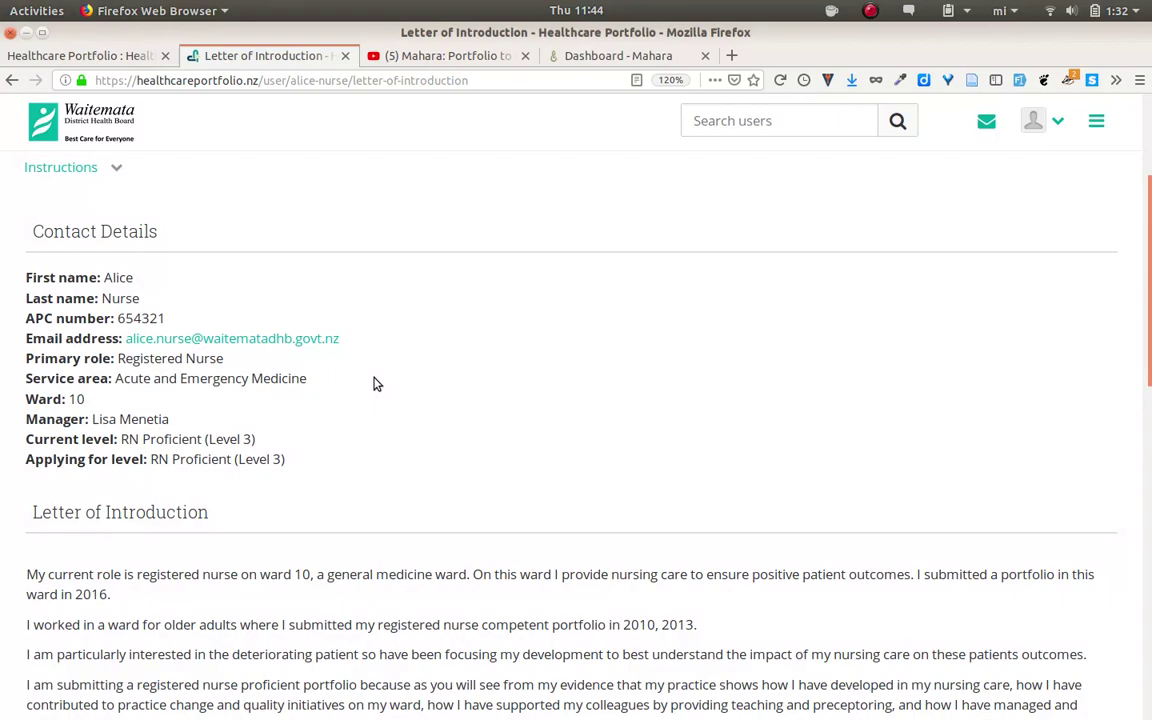
pyautogui.scroll(3, 375, 383)
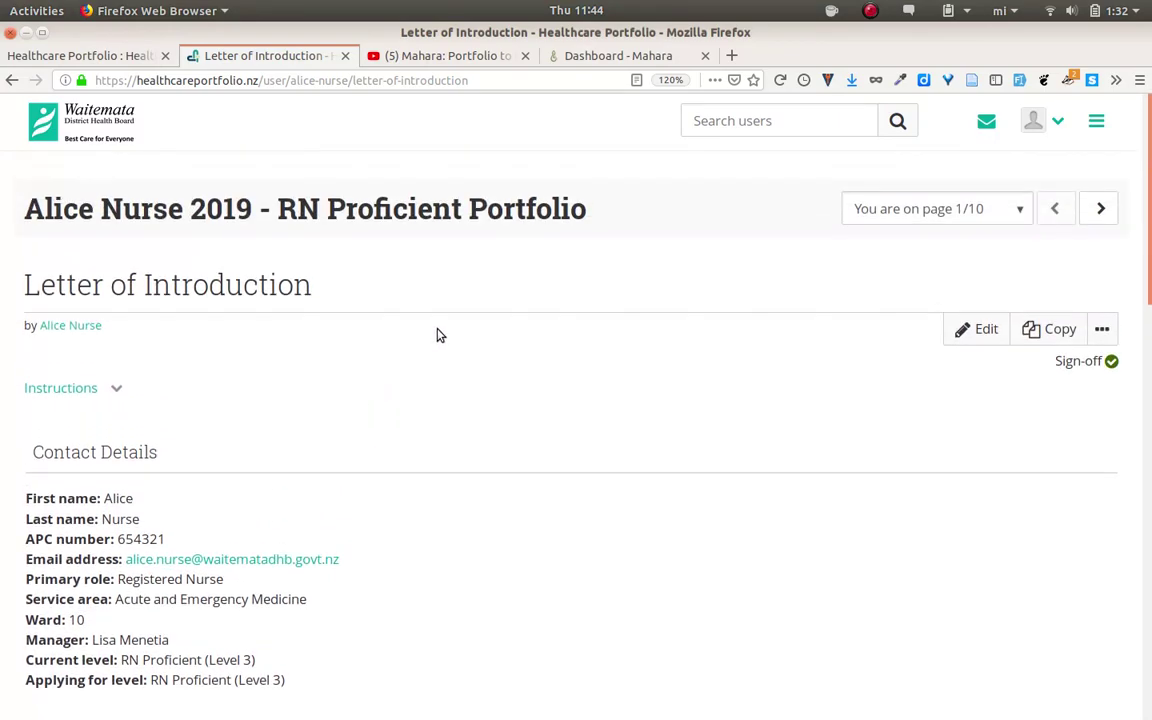
# Open the portfolio page Domain One: Professional Responsibility and view the self and peer assessments for competency 1.1
pyautogui.click(1018, 210)
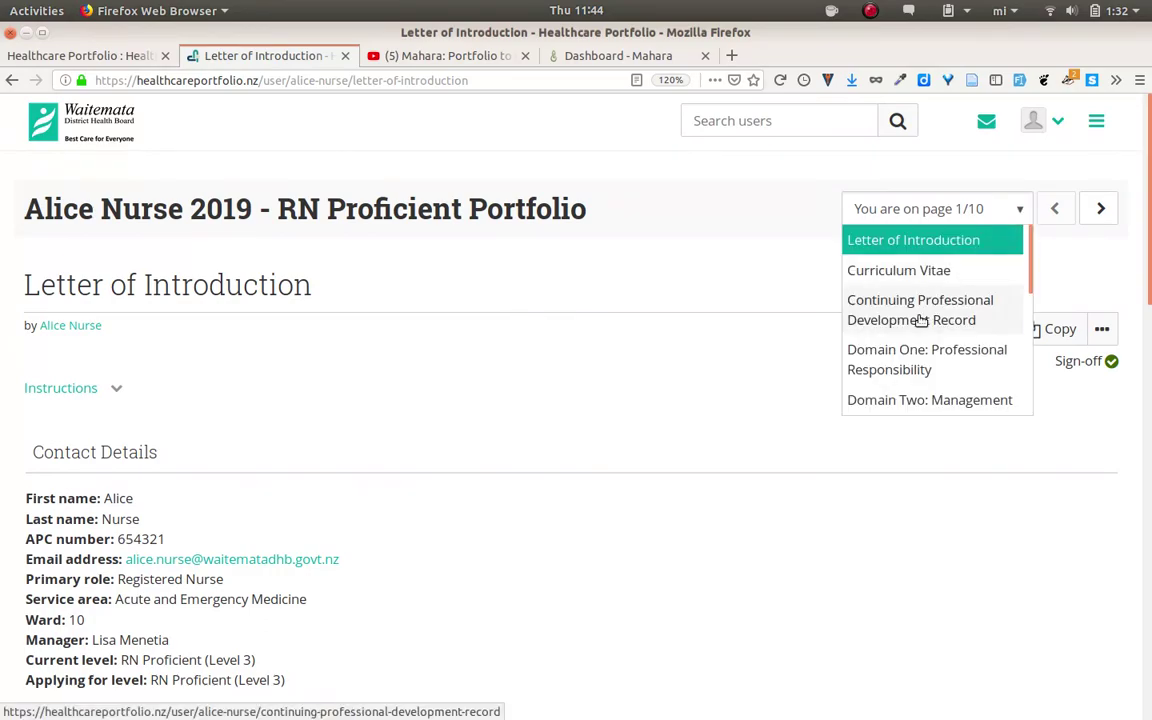
pyautogui.click(882, 358)
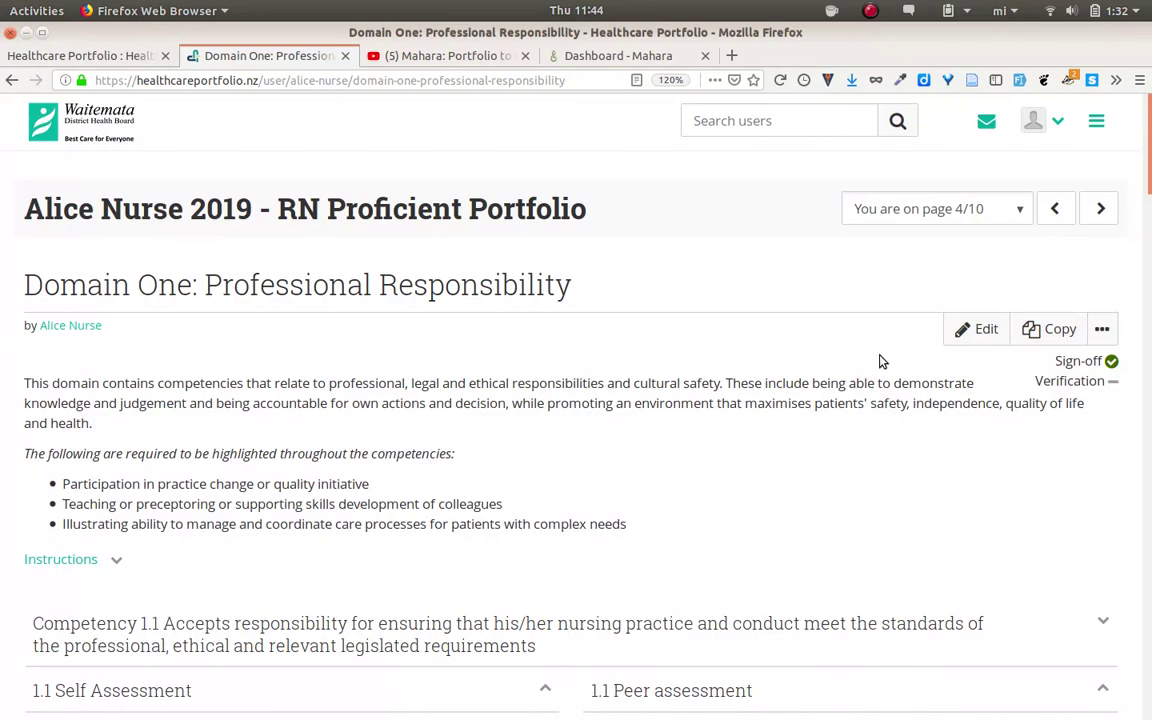
pyautogui.scroll(-3, 880, 361)
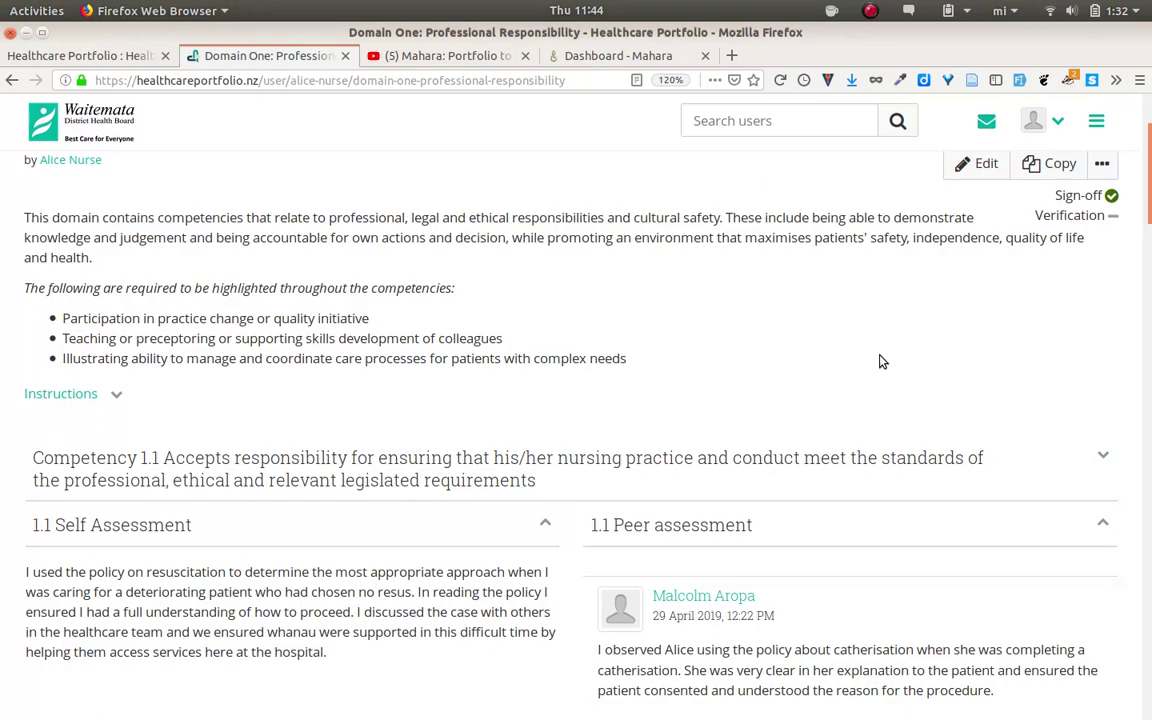
pyautogui.scroll(-3, 880, 361)
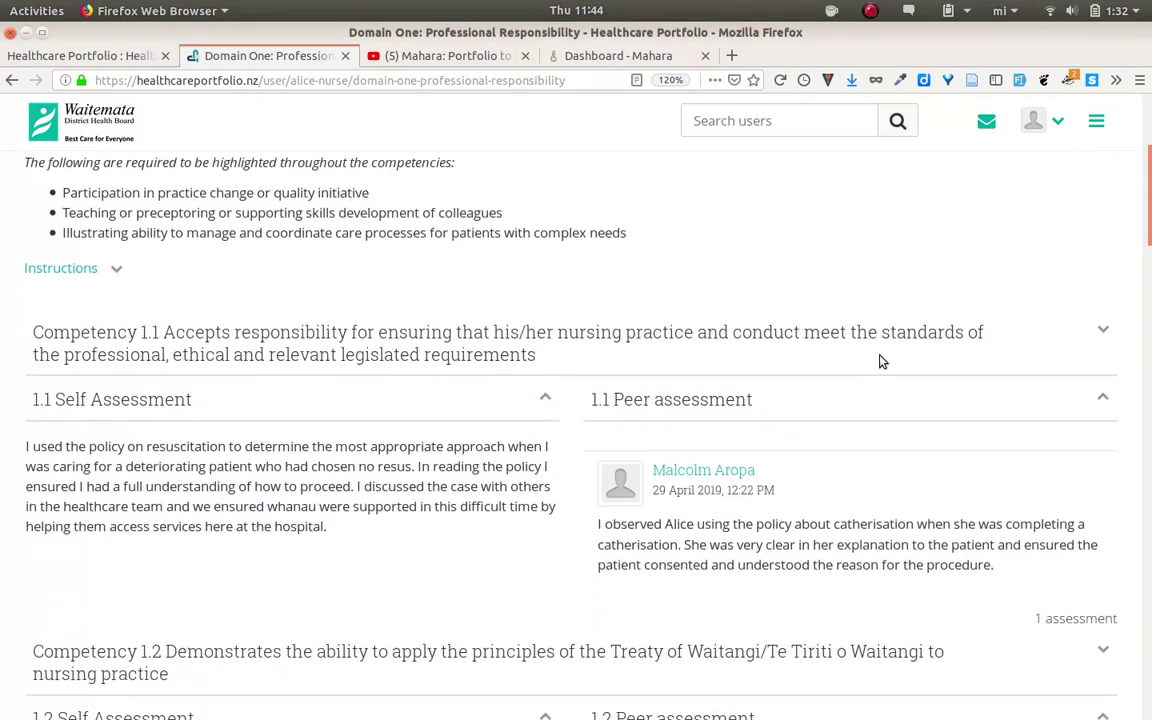
pyautogui.scroll(-2, 880, 361)
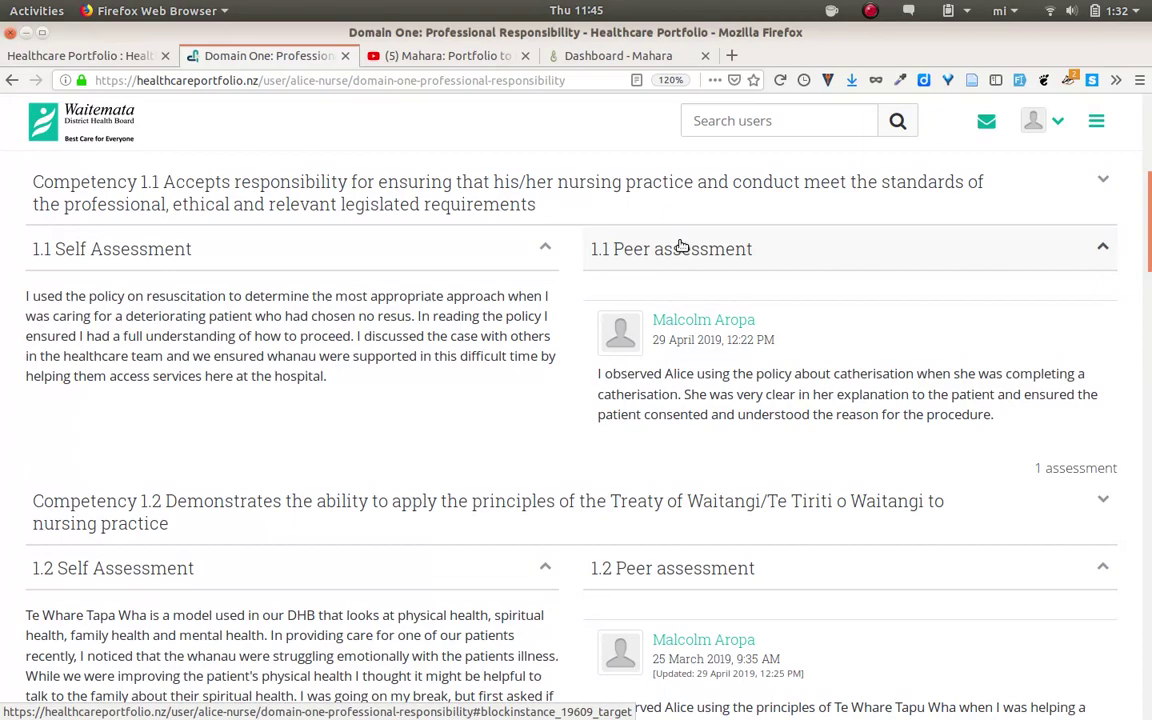
# Expand the competency 1.1 guidance to read its indicators, collapse it, and view the assessments for competencies 1.2 and 1.3
pyautogui.click(584, 182)
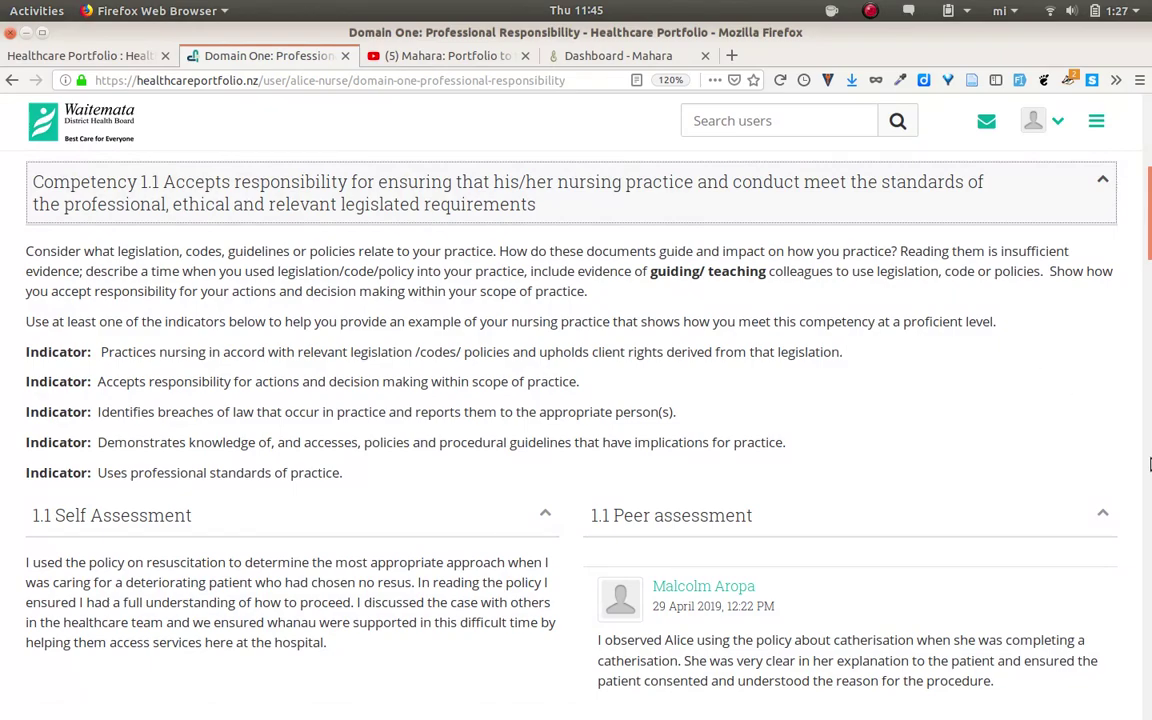
pyautogui.click(848, 198)
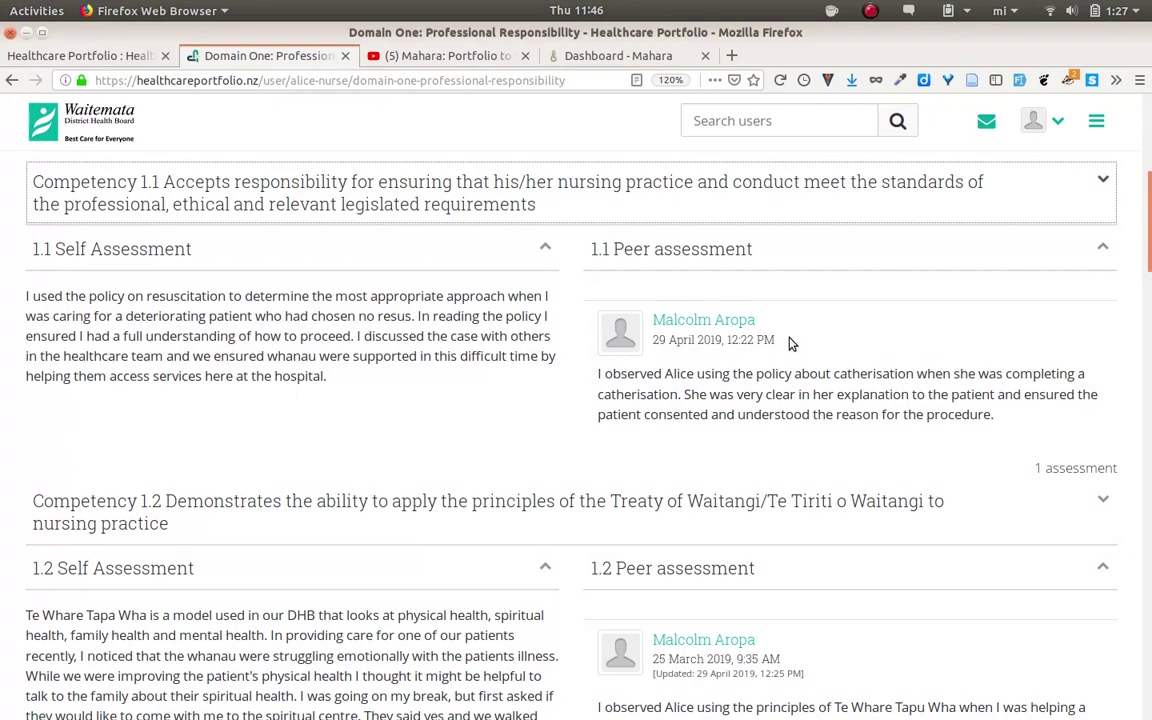
pyautogui.scroll(-5, 789, 343)
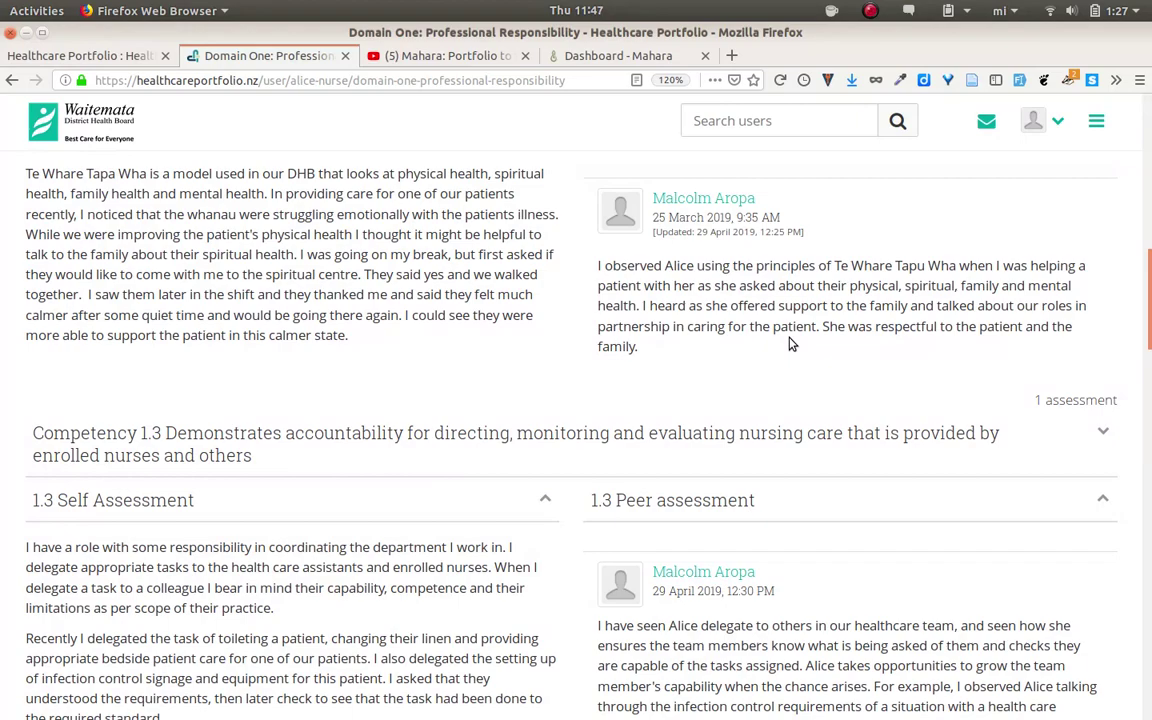
pyautogui.scroll(3, 789, 344)
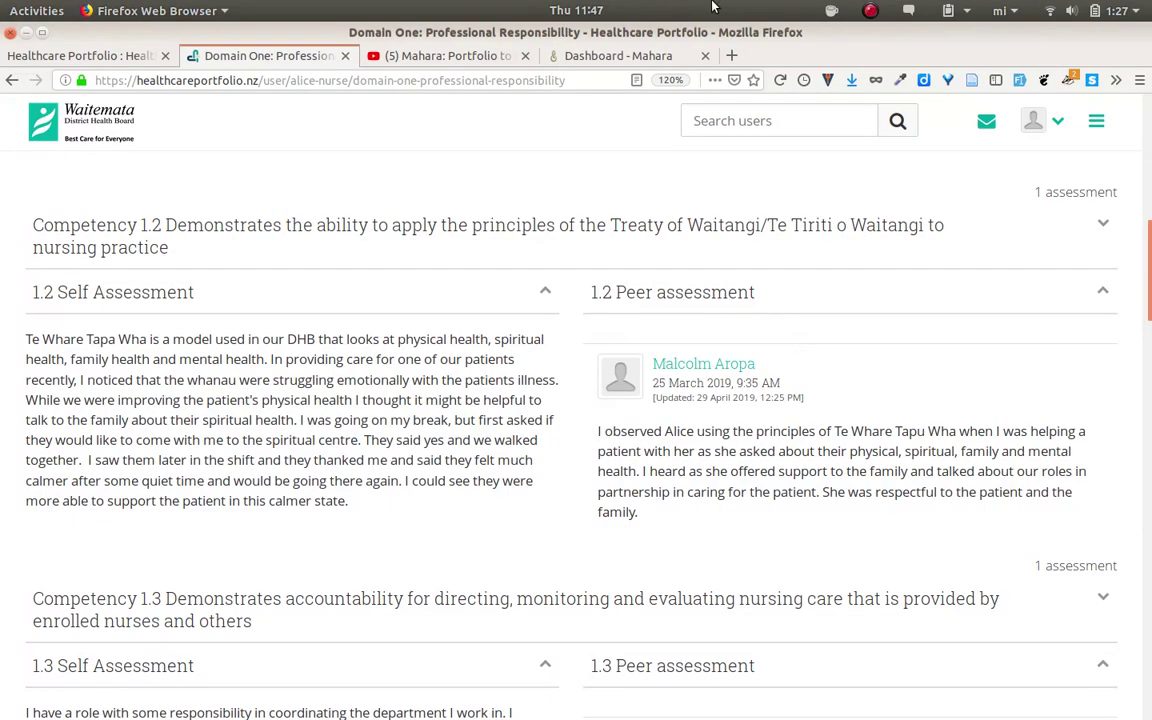
# Switch to the Mahara demo site, open the Learning journal from the journals overview, and look through its entries
pyautogui.click(621, 56)
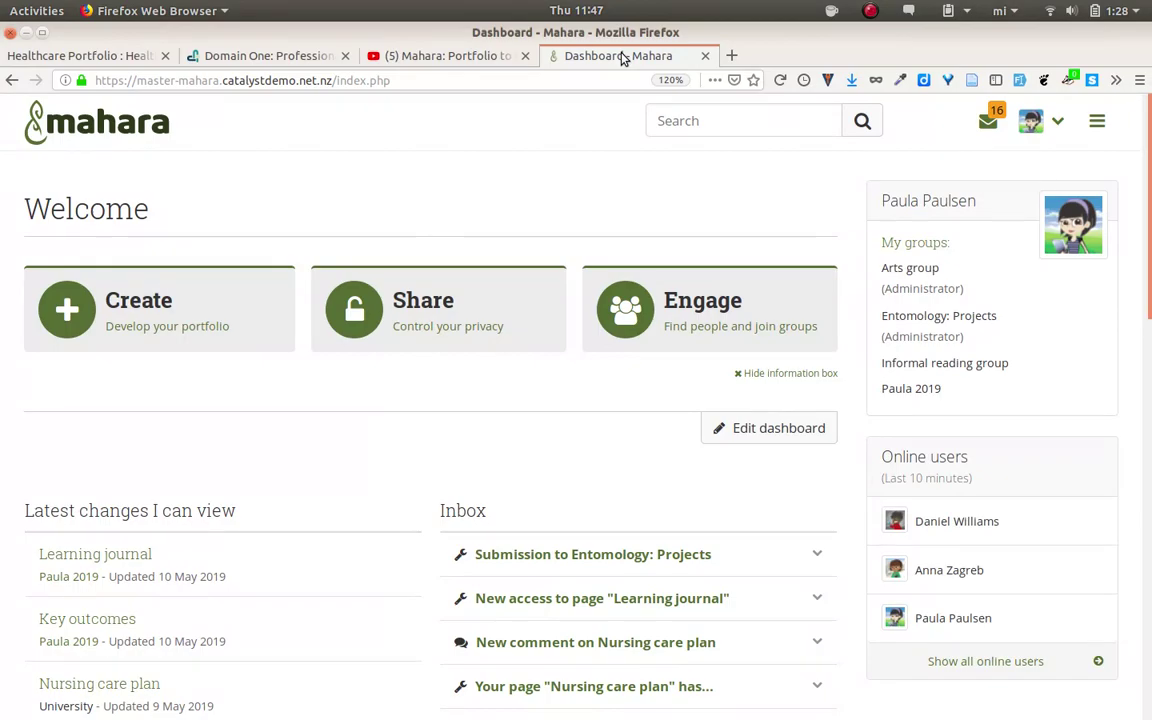
pyautogui.click(1097, 120)
pyautogui.click(980, 216)
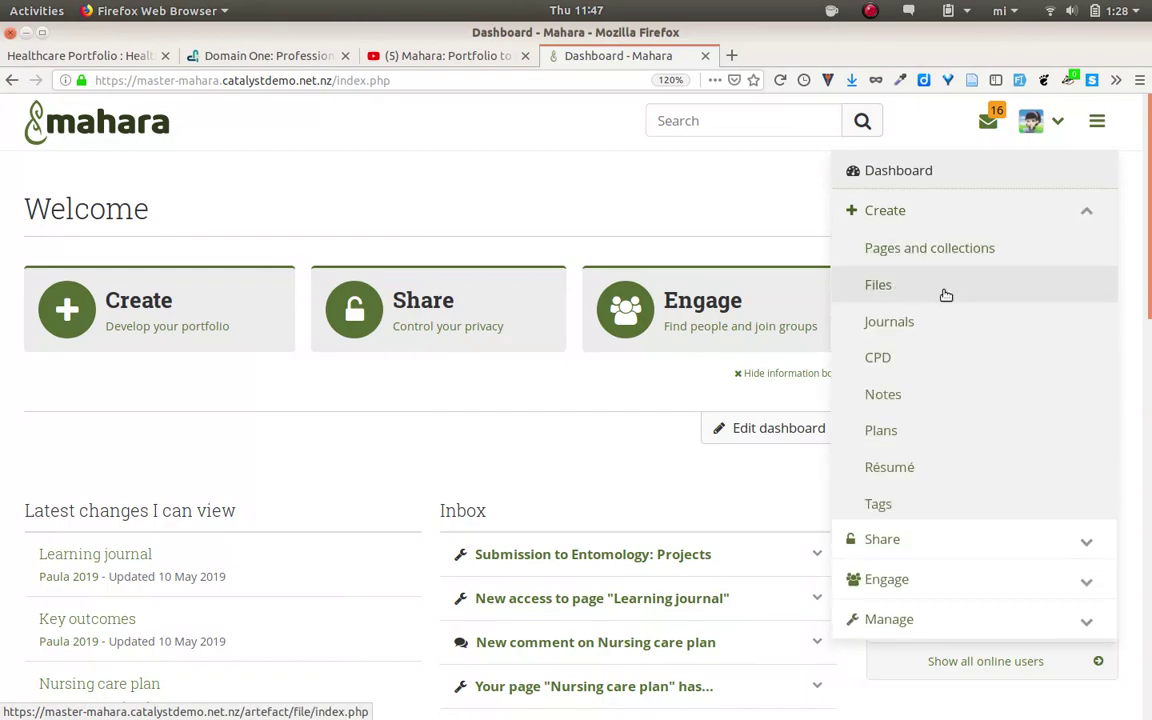
pyautogui.click(923, 327)
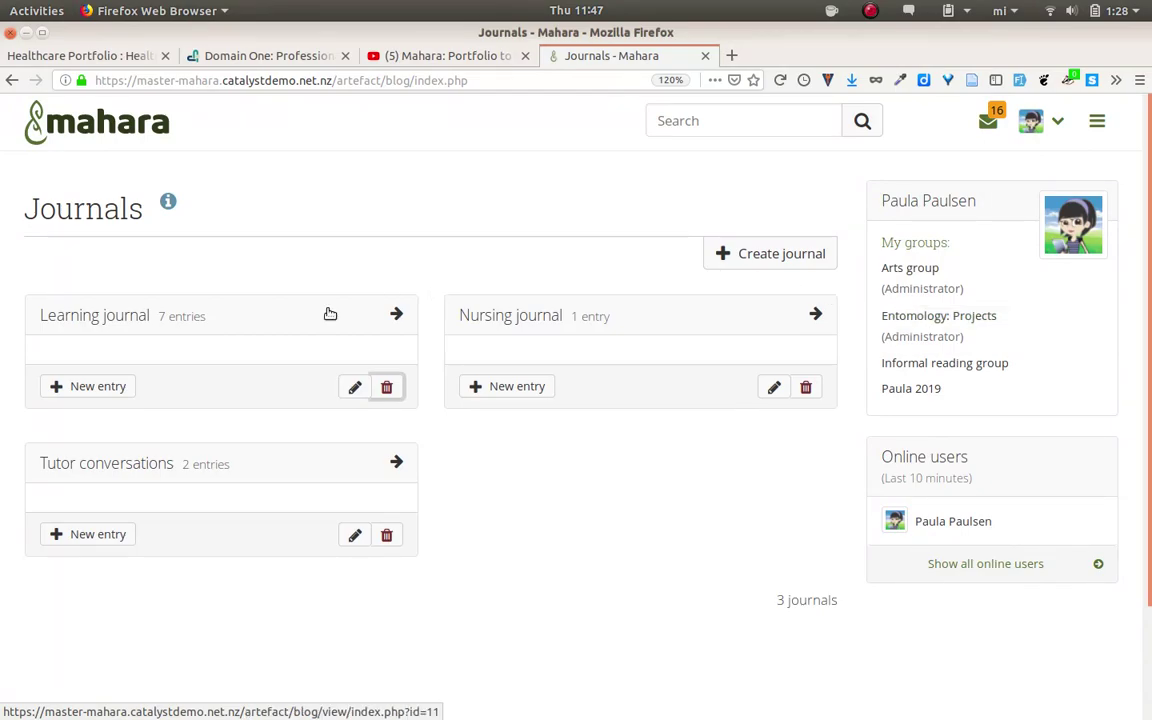
pyautogui.click(135, 320)
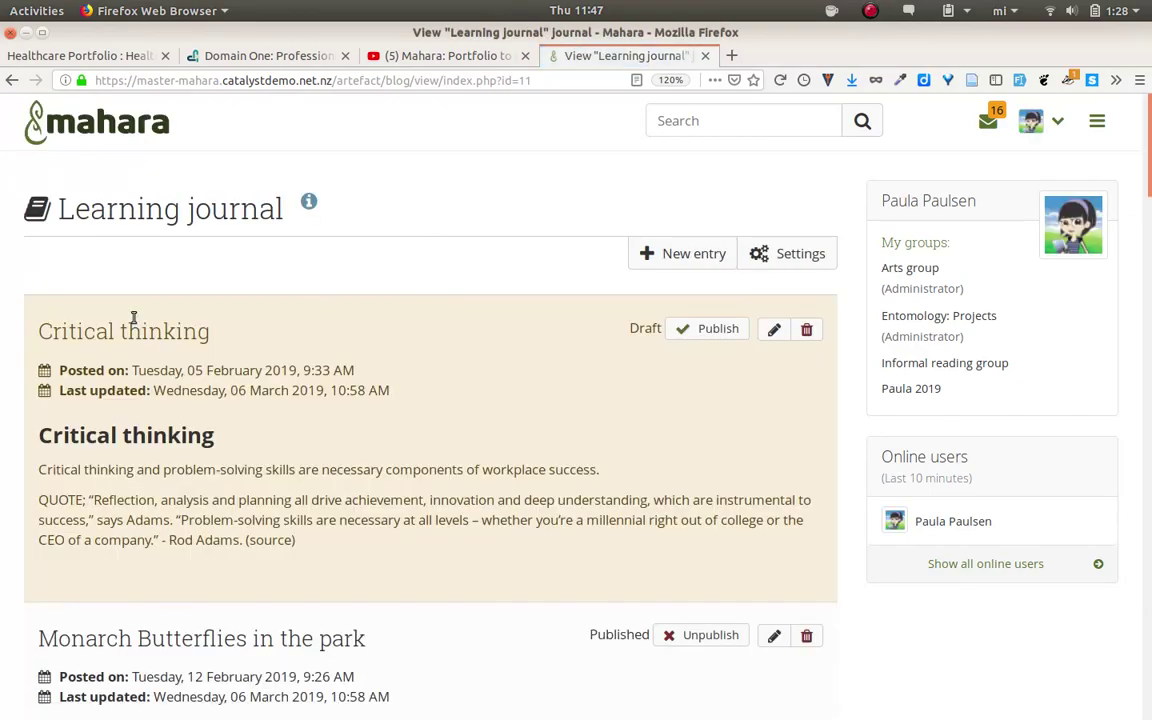
pyautogui.scroll(-5, 133, 318)
pyautogui.scroll(-1, 133, 318)
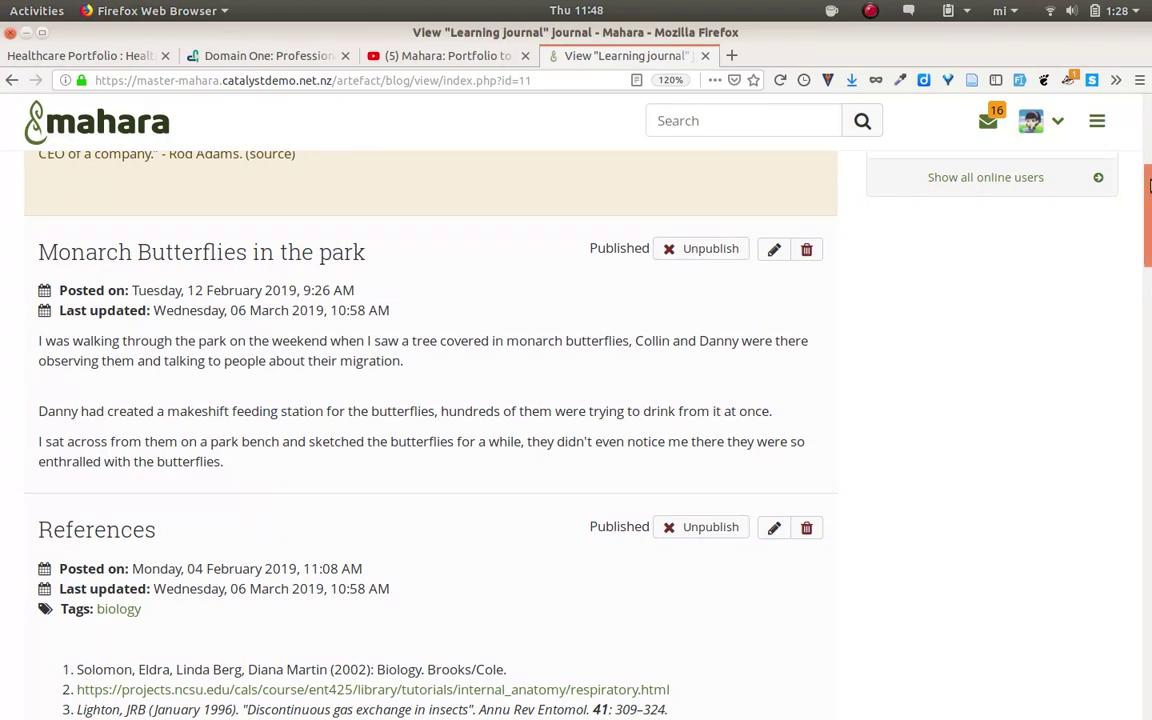
# Open the page Reflections from journals from the Self review collection in the full list of pages and collections
pyautogui.click(1097, 121)
pyautogui.click(968, 245)
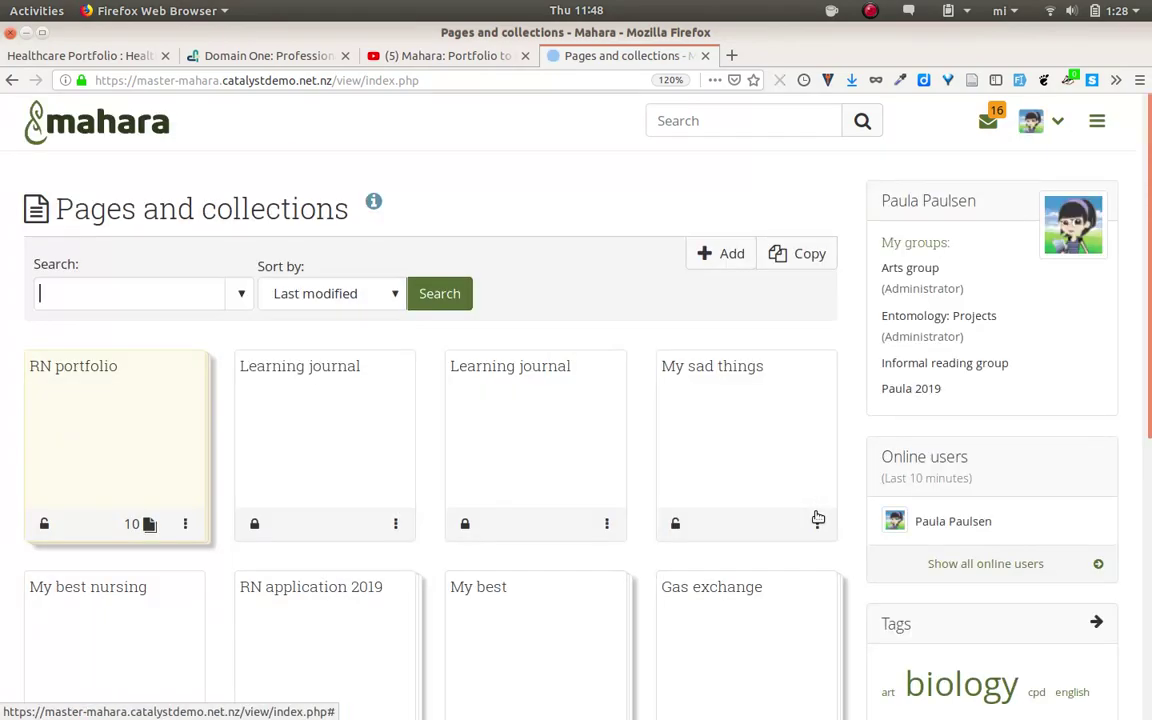
pyautogui.scroll(-8, 818, 518)
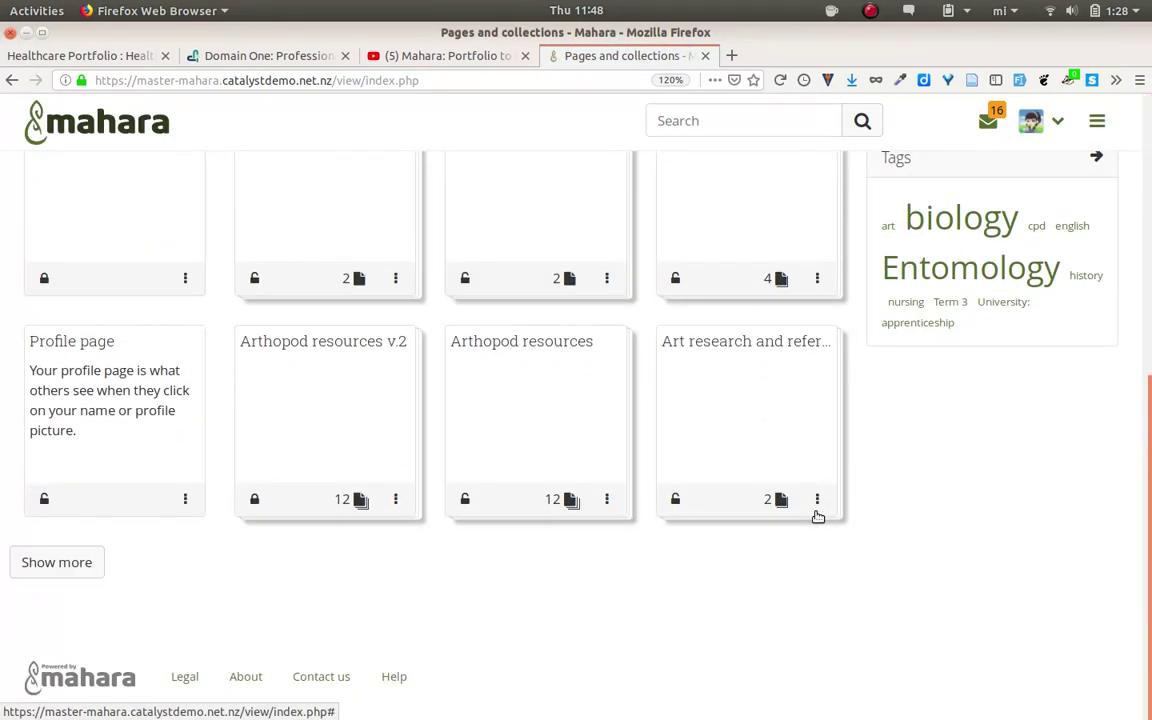
pyautogui.click(72, 562)
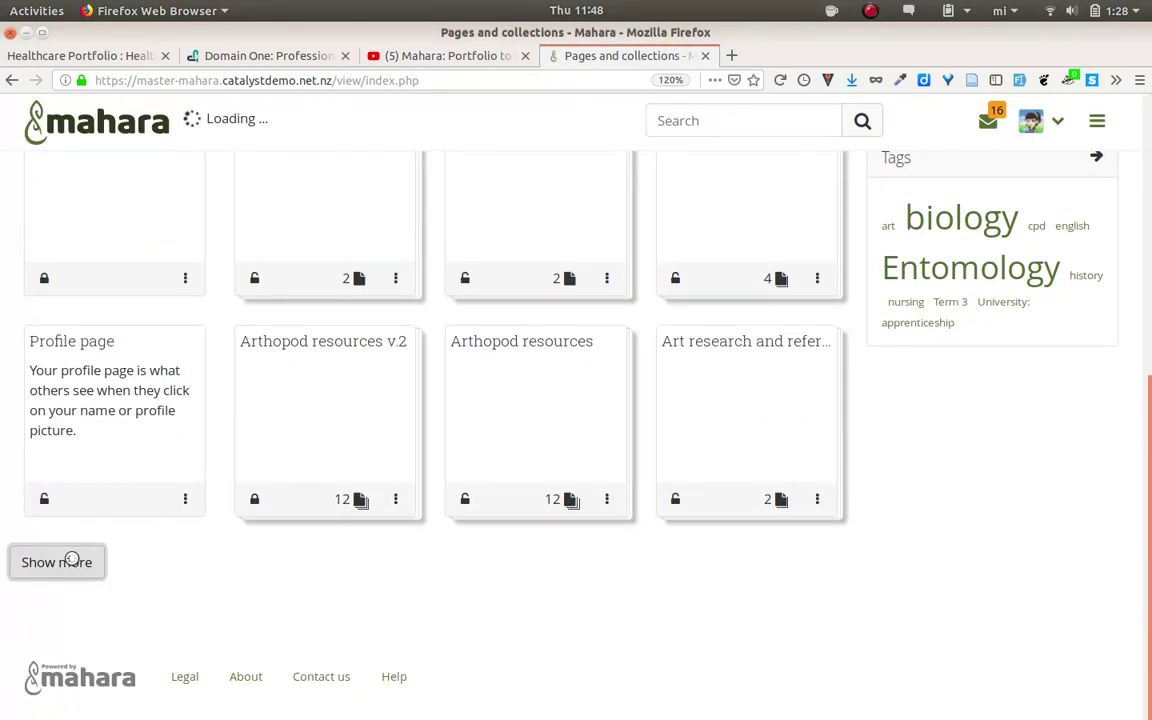
pyautogui.scroll(-4, 484, 572)
pyautogui.click(147, 555)
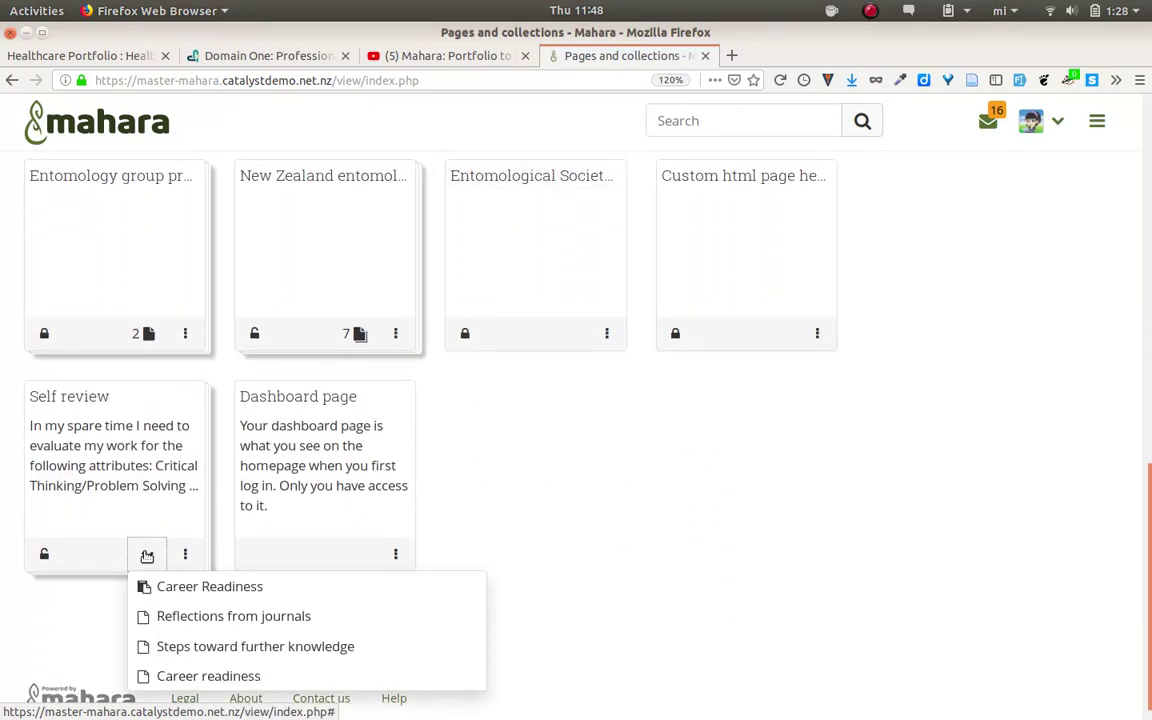
pyautogui.click(200, 617)
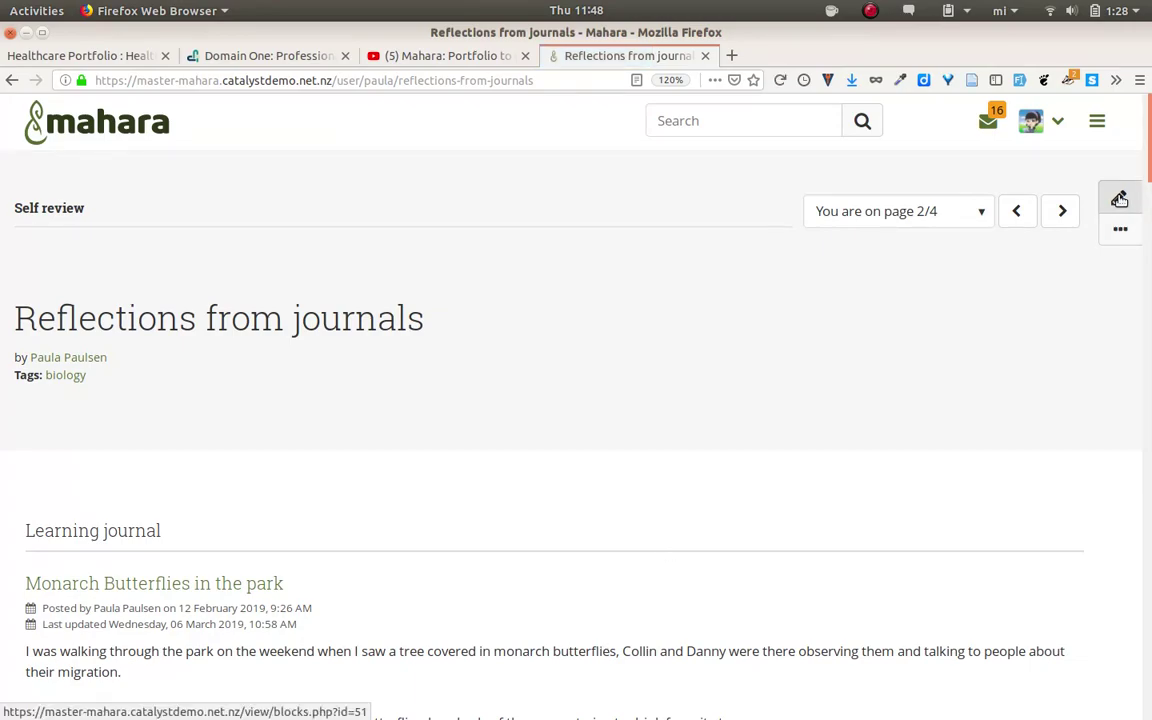
# Edit the Reflections from journals page and add a Journal entry block above the Learning journal block, showing the Theoretical models entry
pyautogui.click(1119, 199)
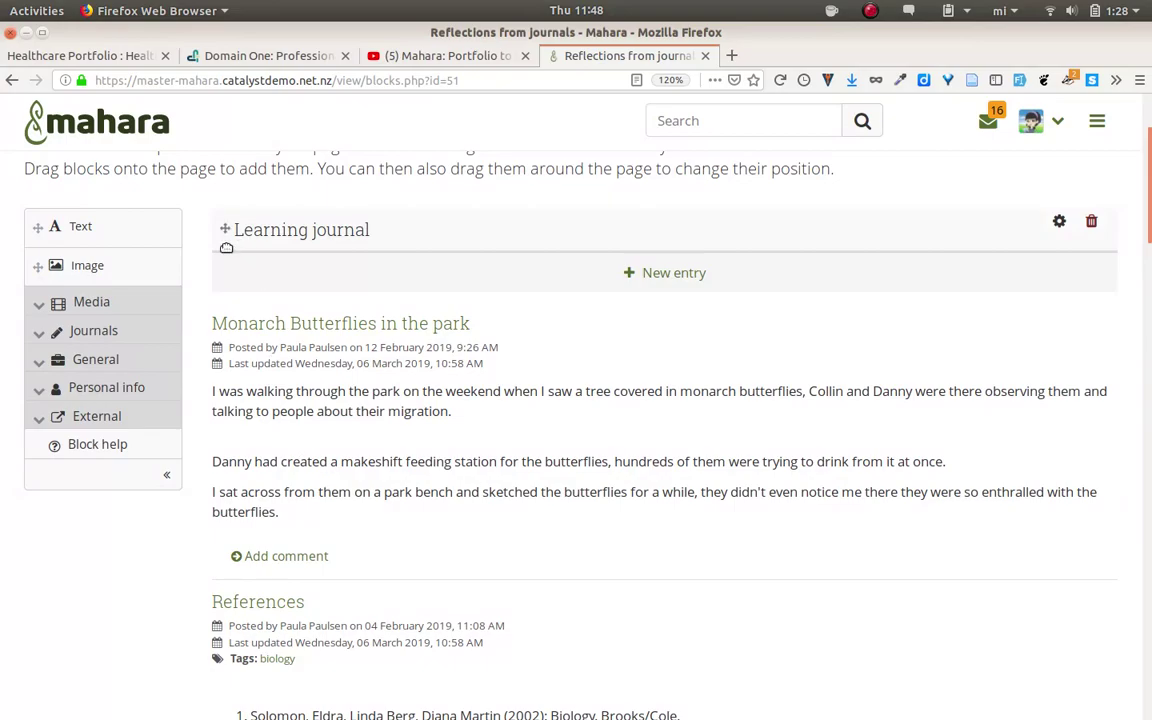
pyautogui.click(110, 331)
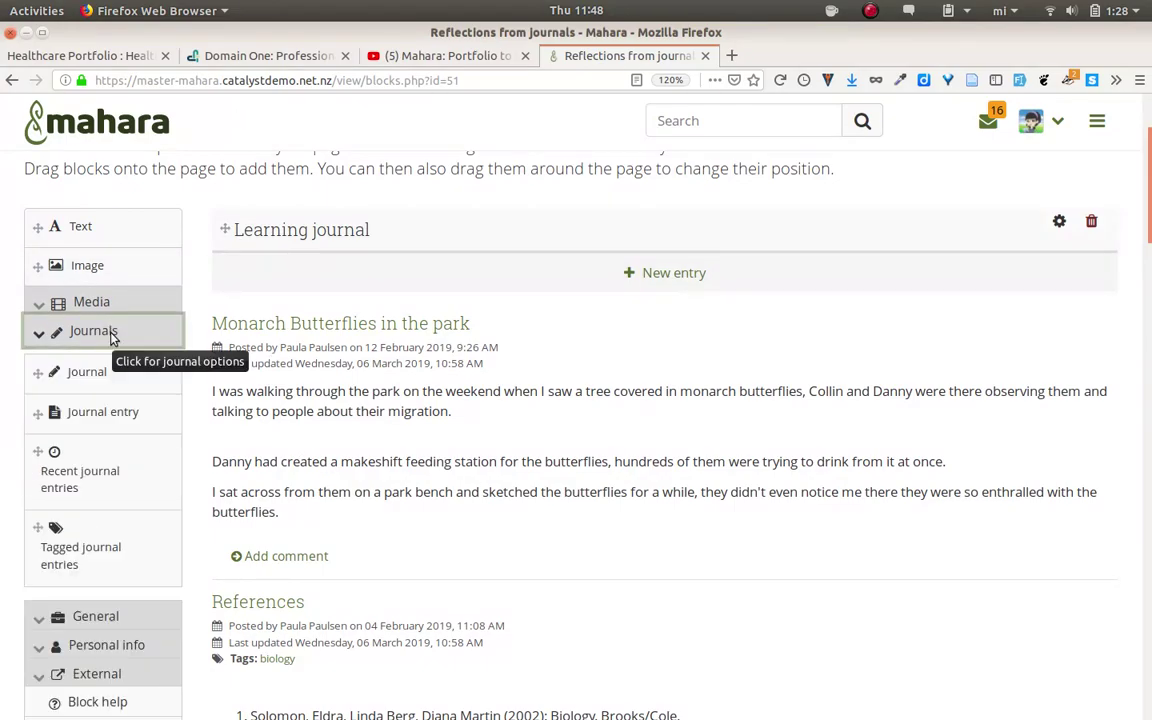
pyautogui.moveTo(100, 422); pyautogui.dragTo(519, 231)
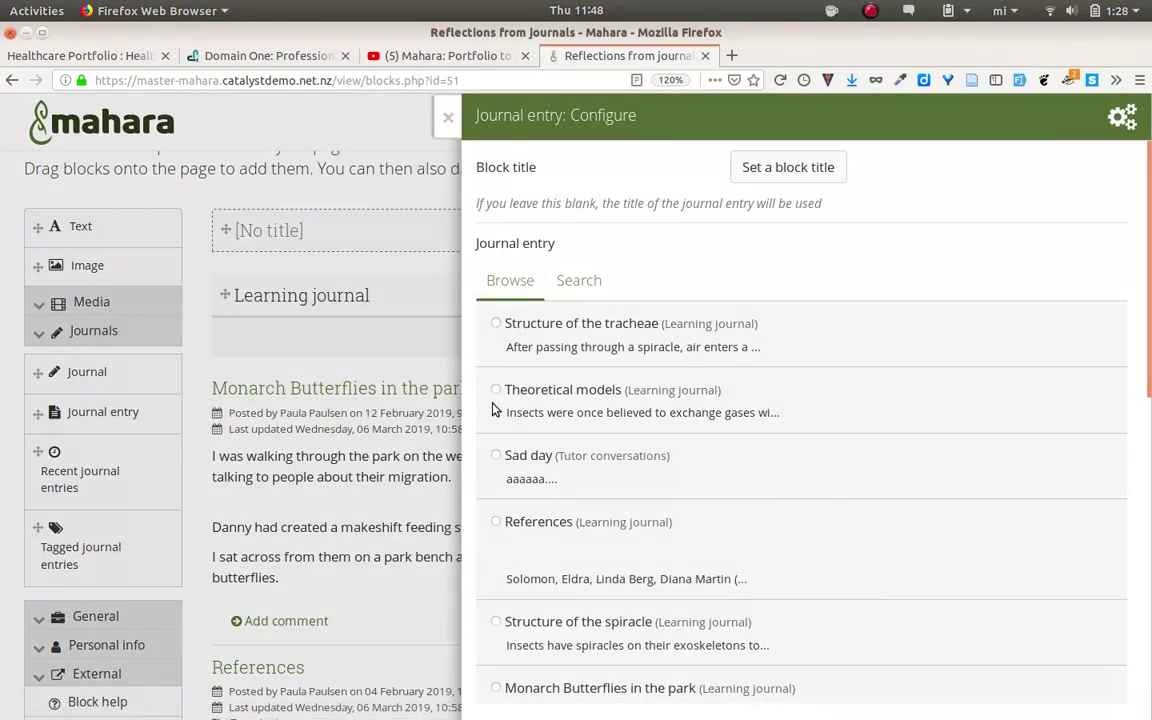
pyautogui.click(496, 391)
pyautogui.scroll(-8, 519, 494)
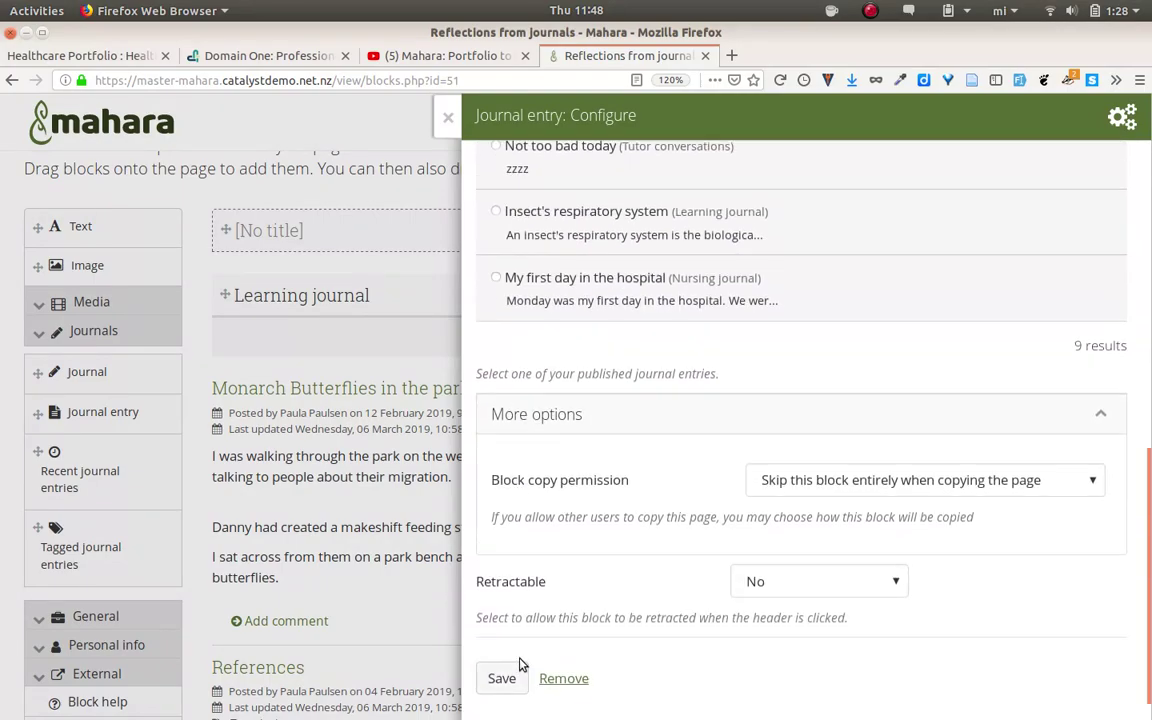
pyautogui.rightClick(490, 680)
pyautogui.click(494, 680)
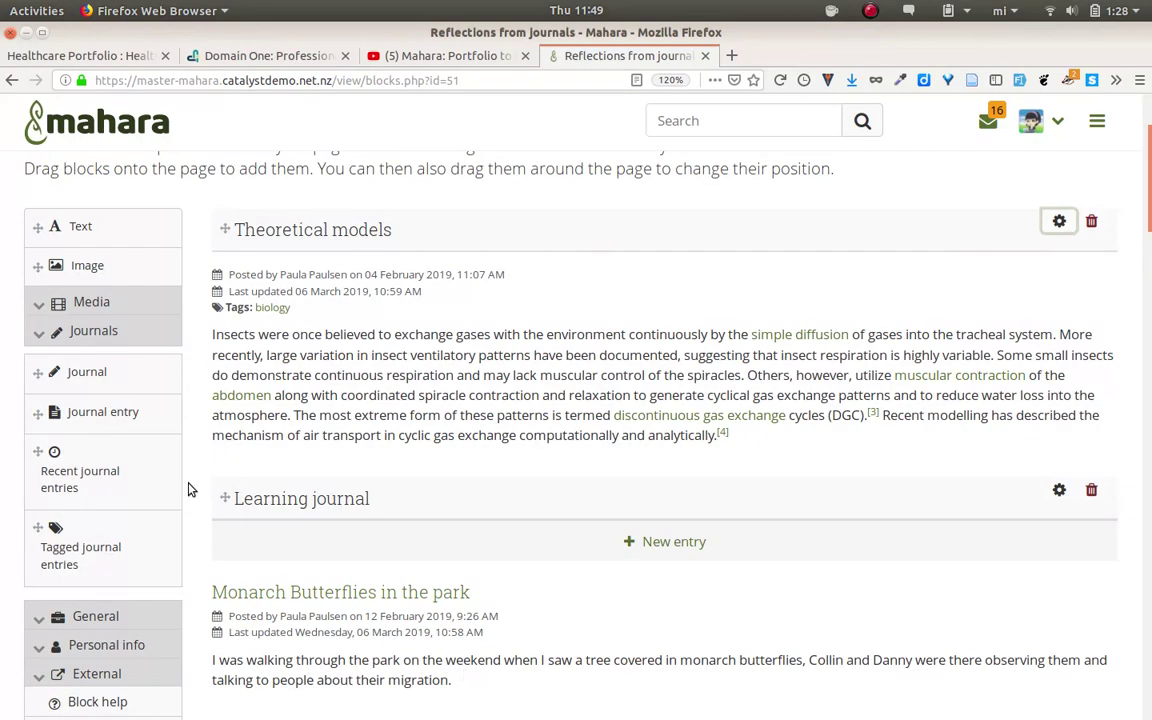
# Add an Image block at the top of the page and choose key-competences.jpg from the images folder for it
pyautogui.click(77, 265)
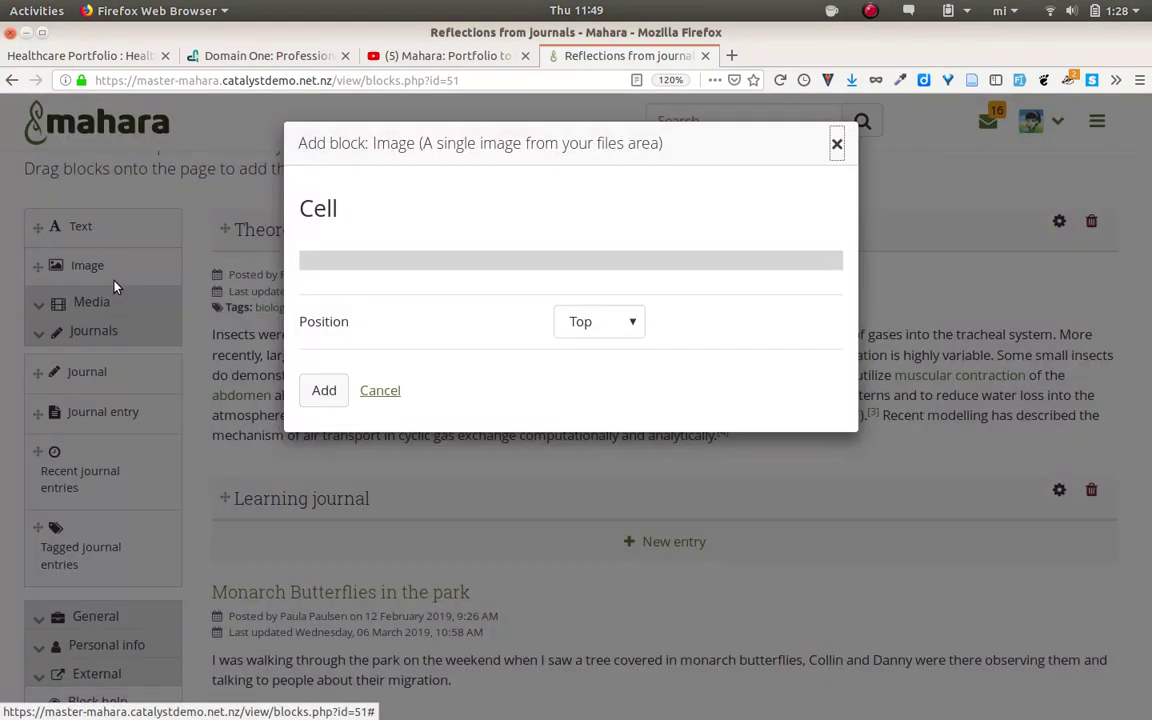
pyautogui.click(325, 391)
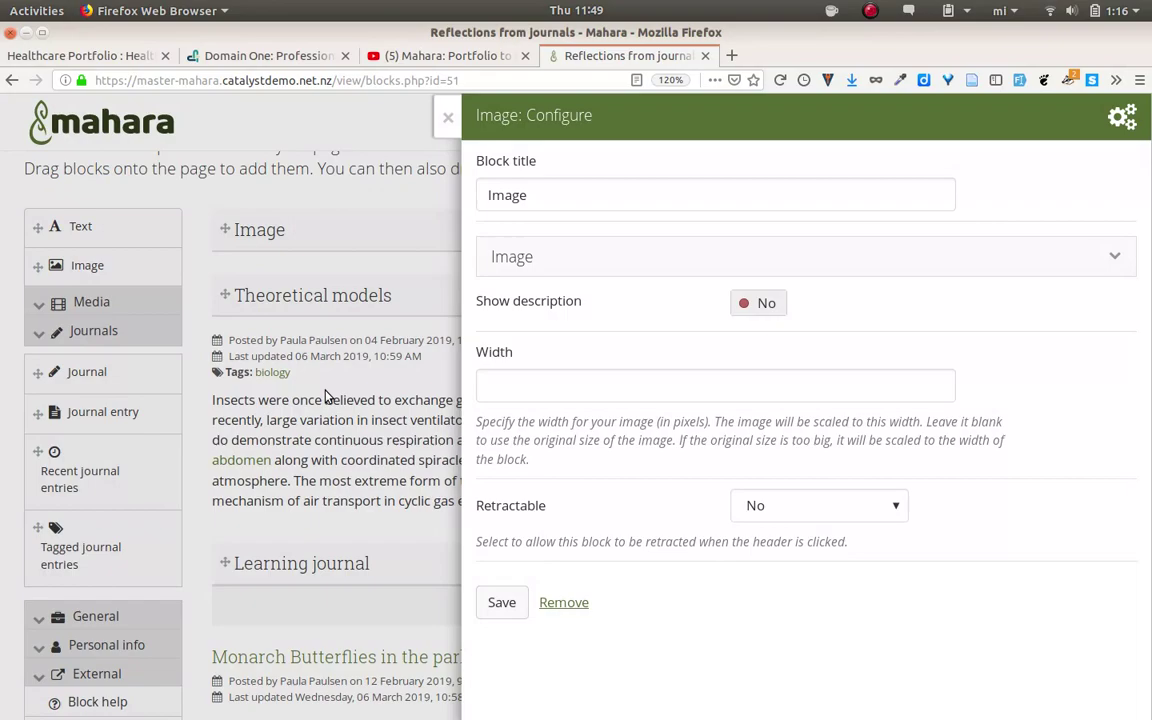
pyautogui.click(581, 262)
pyautogui.scroll(-5, 869, 537)
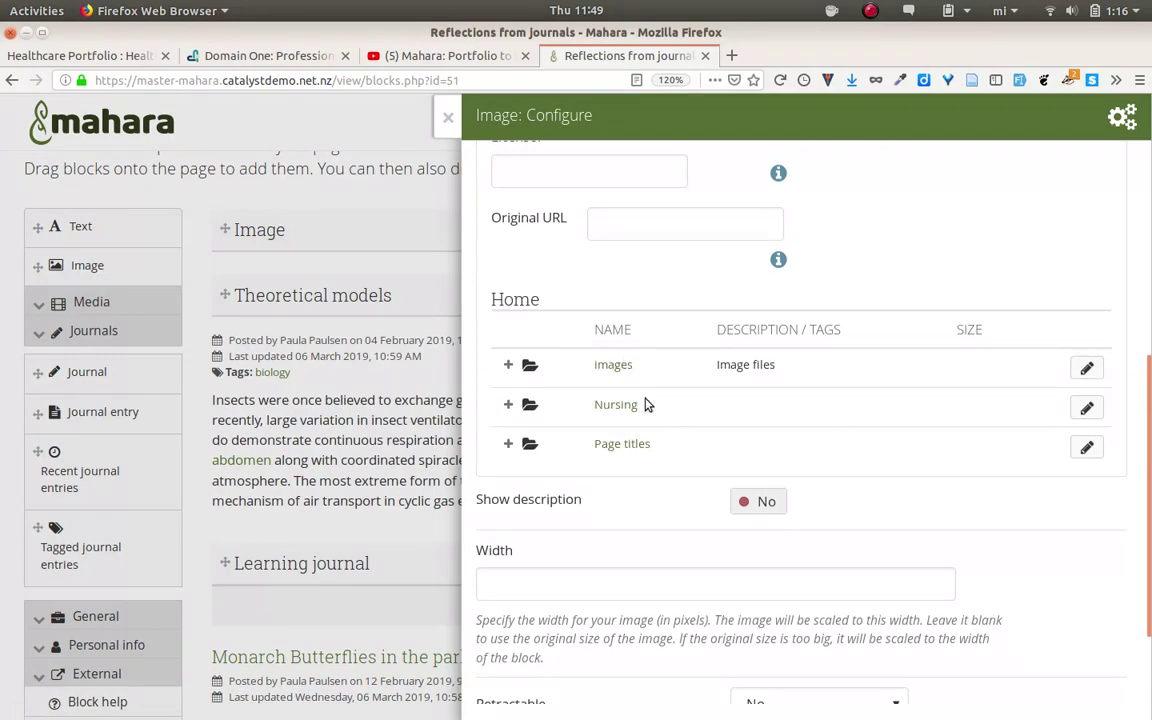
pyautogui.click(617, 405)
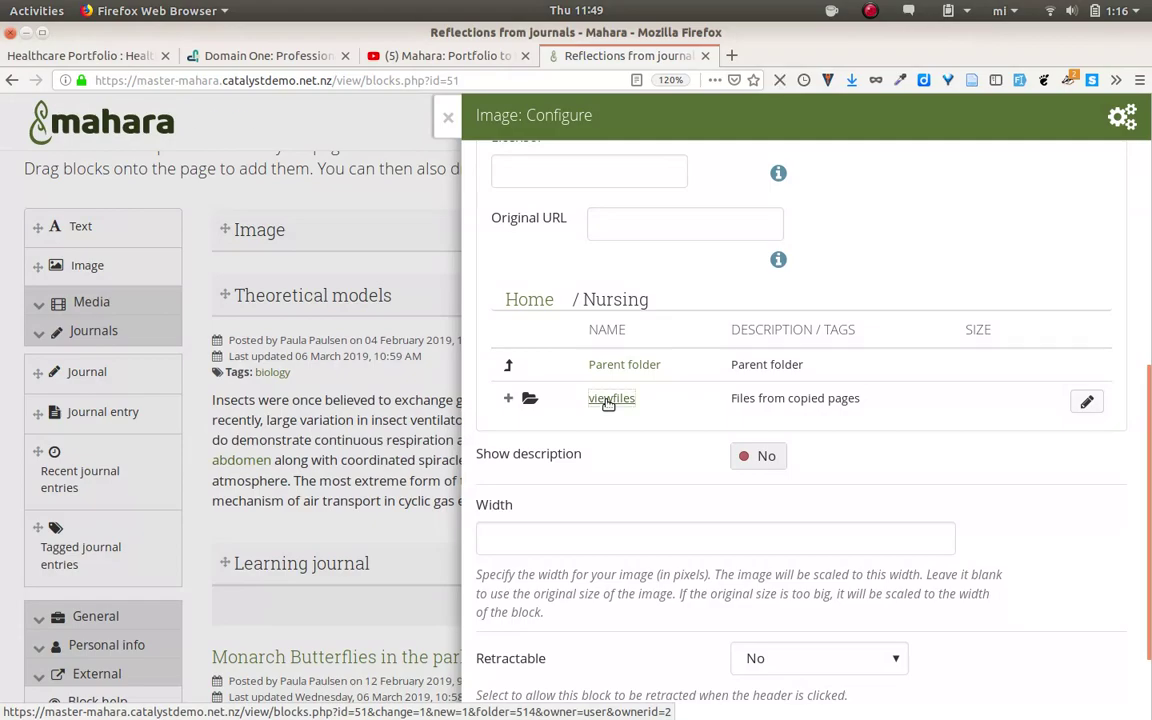
pyautogui.click(609, 400)
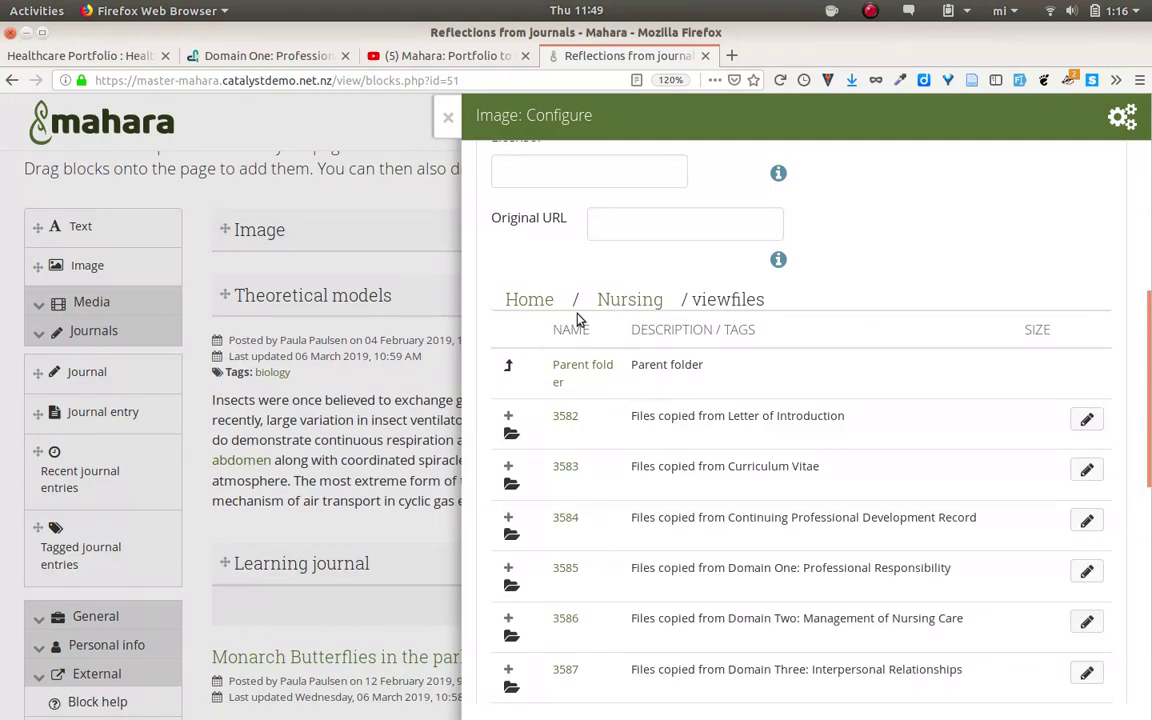
pyautogui.click(620, 303)
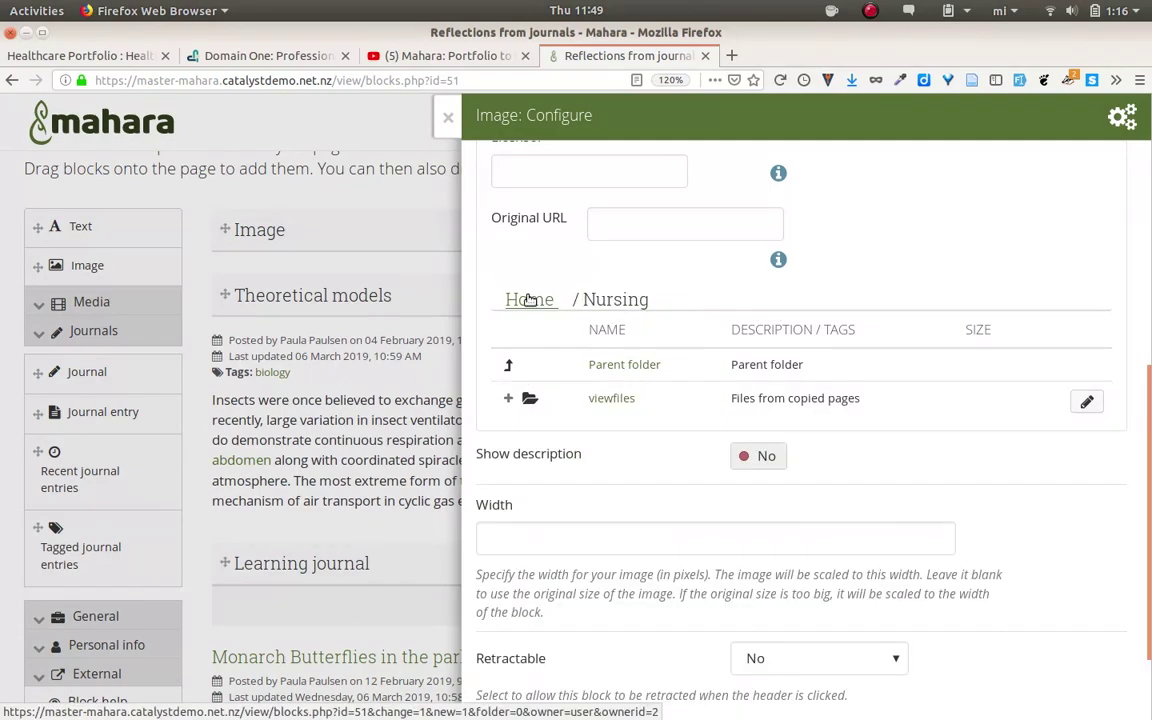
pyautogui.click(530, 301)
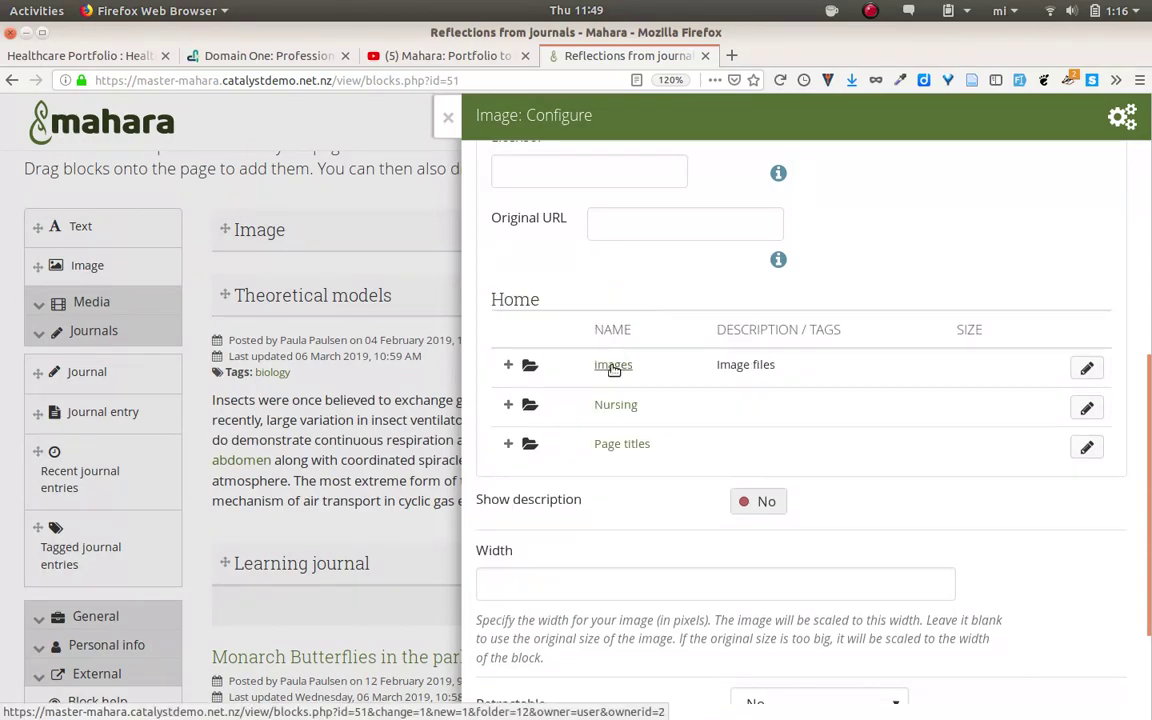
pyautogui.click(613, 366)
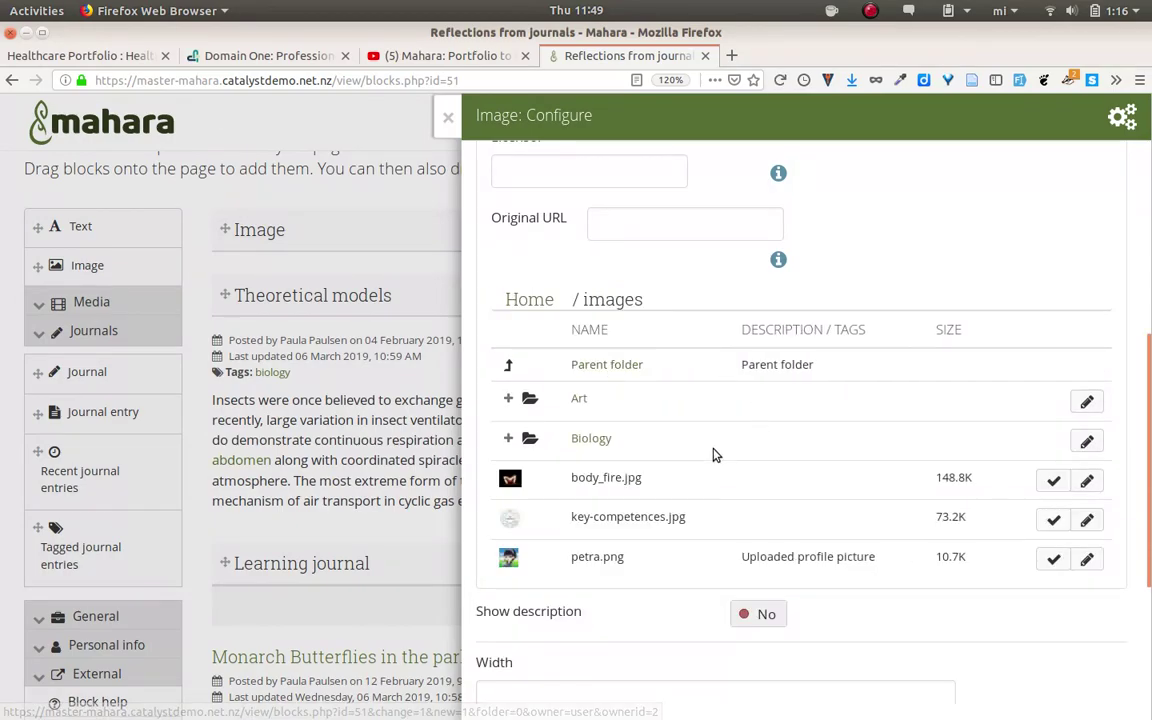
pyautogui.click(716, 527)
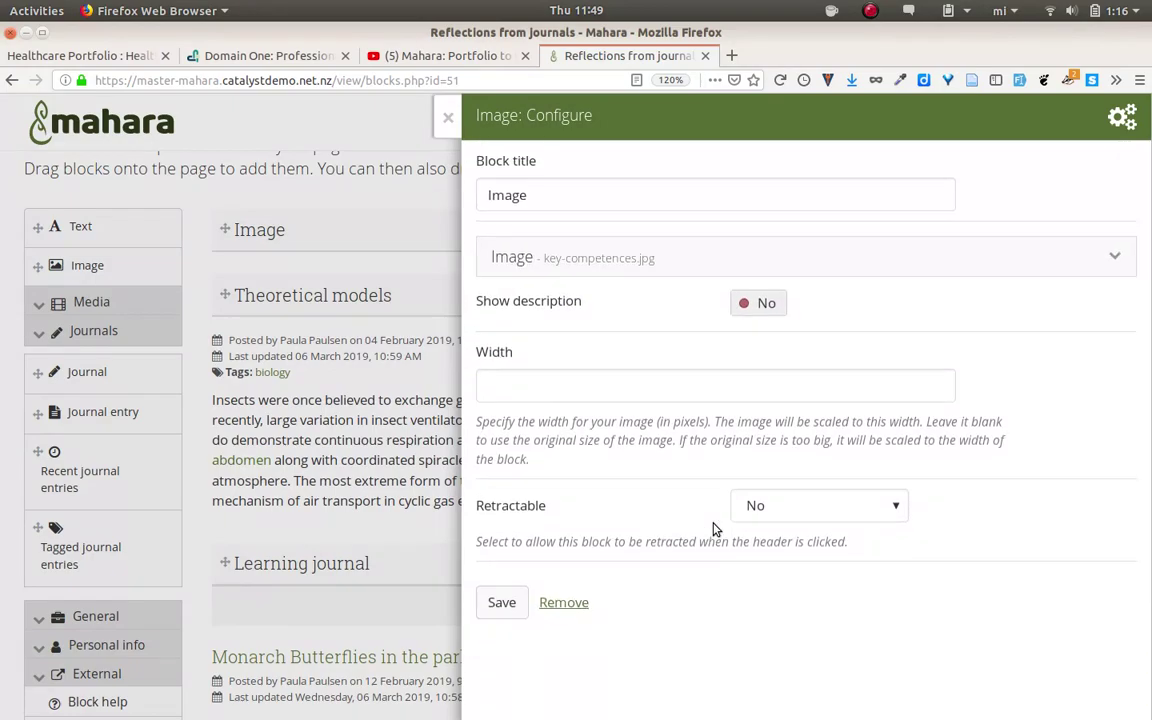
# Clear the Image block's title and save the block
pyautogui.click(590, 197)
pyautogui.hotkey('ctrl', 'a')
pyautogui.press('BackSpace')
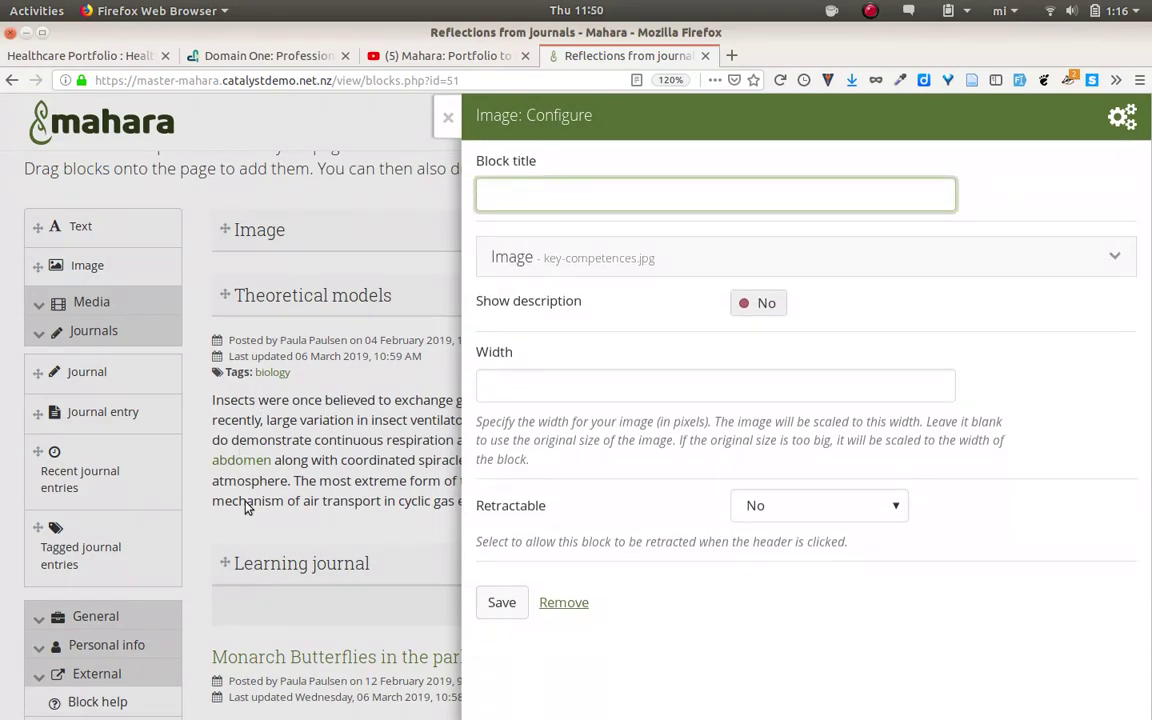
pyautogui.click(496, 605)
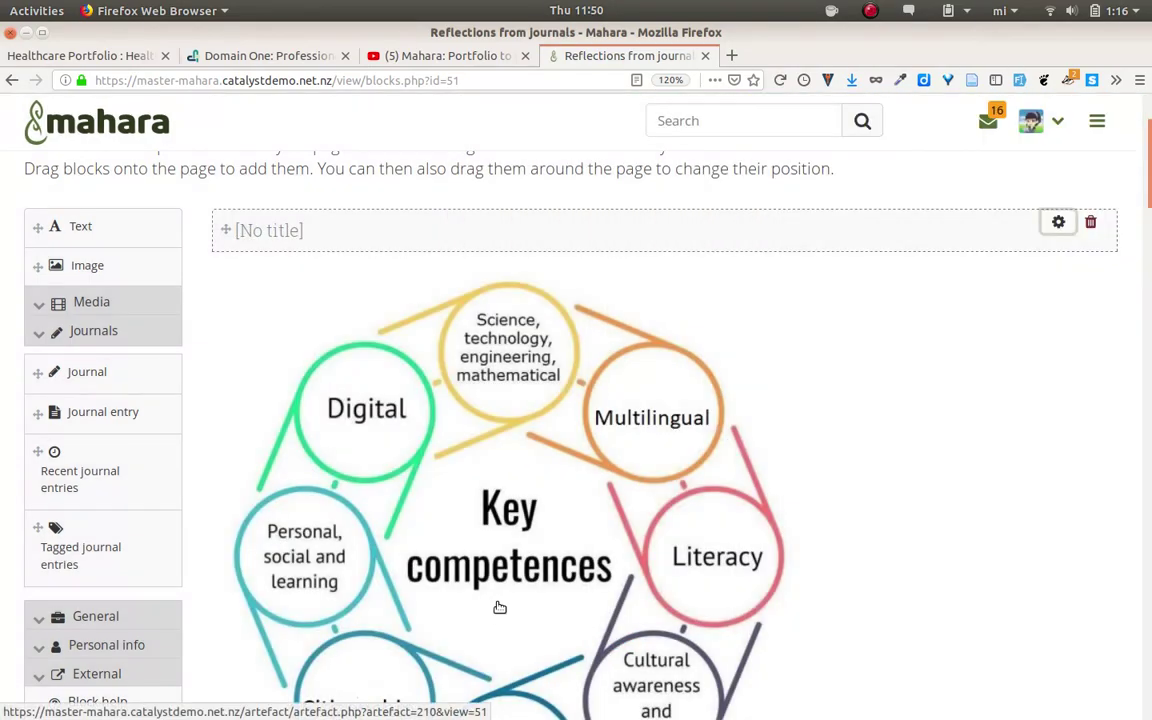
# Display the Reflections from journals page and look through its image and journal content
pyautogui.scroll(3, 231, 489)
pyautogui.click(61, 252)
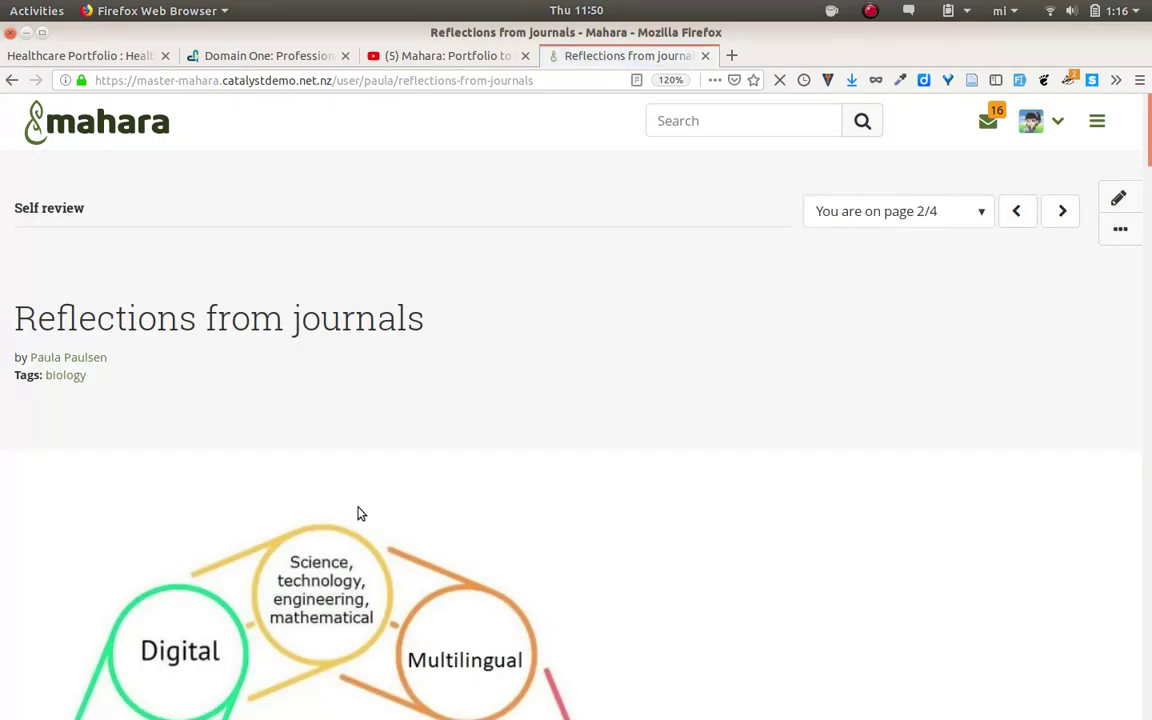
pyautogui.scroll(-4, 360, 512)
pyautogui.scroll(-2, 360, 512)
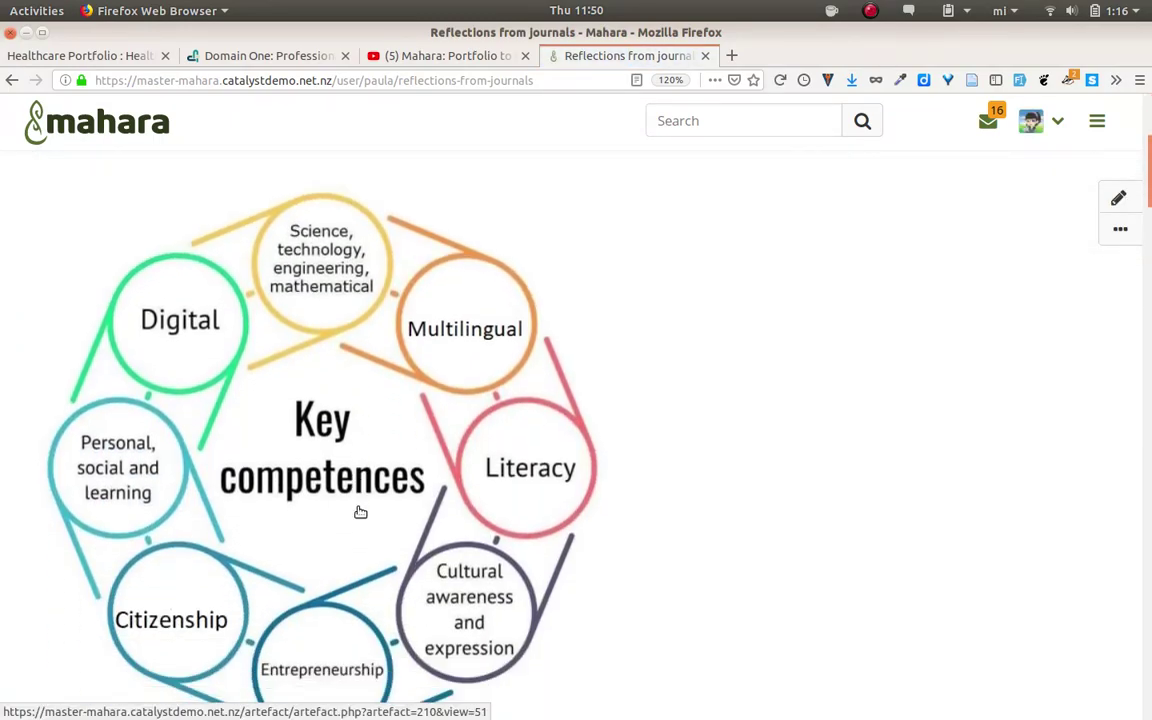
pyautogui.scroll(-5, 360, 512)
pyautogui.scroll(10, 360, 512)
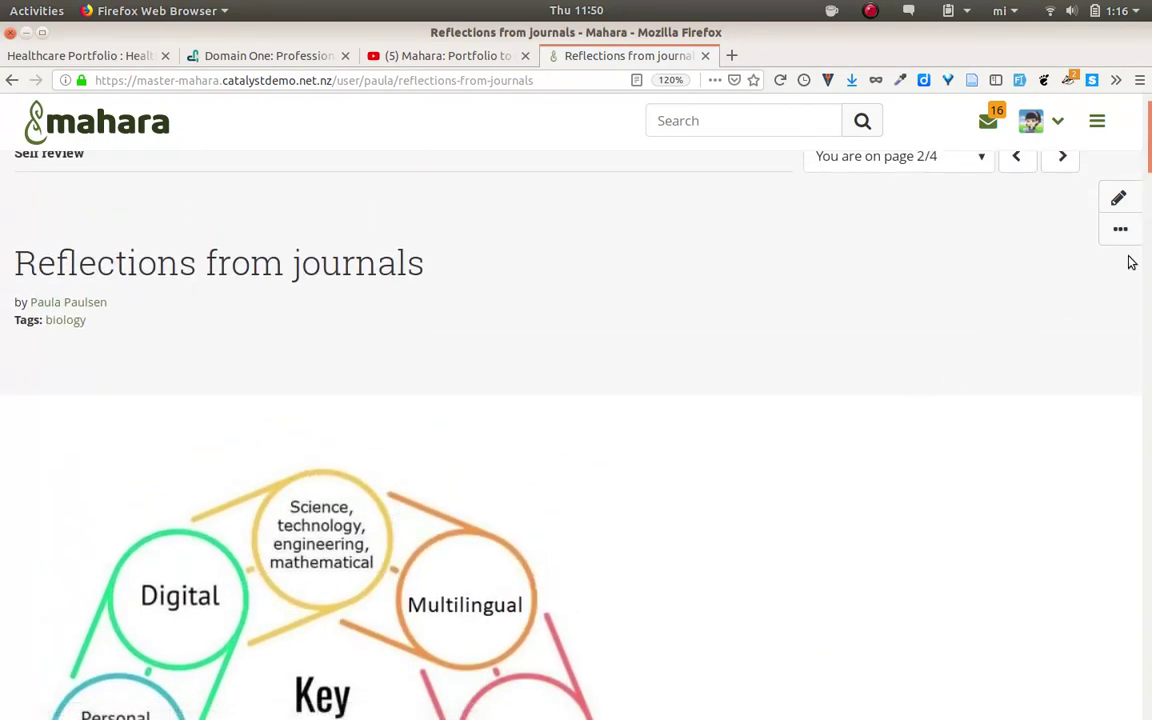
# Reopen the page for editing and review its sharing settings to see who has access to the collection
pyautogui.click(1118, 198)
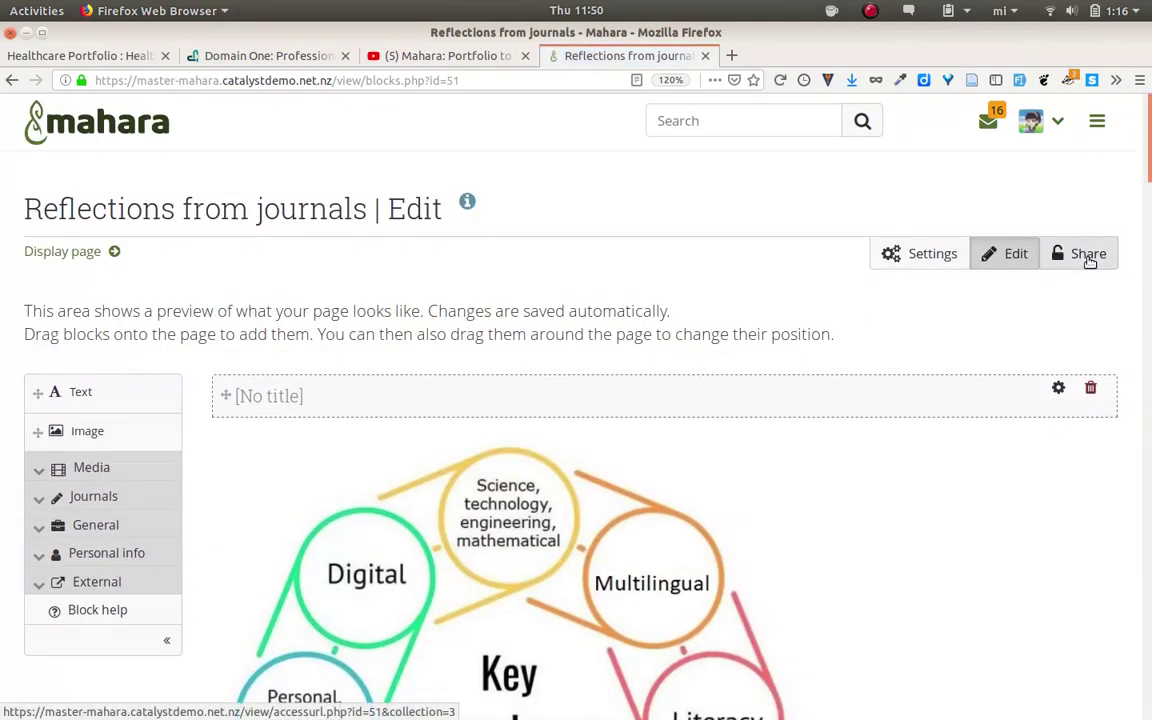
pyautogui.click(1090, 258)
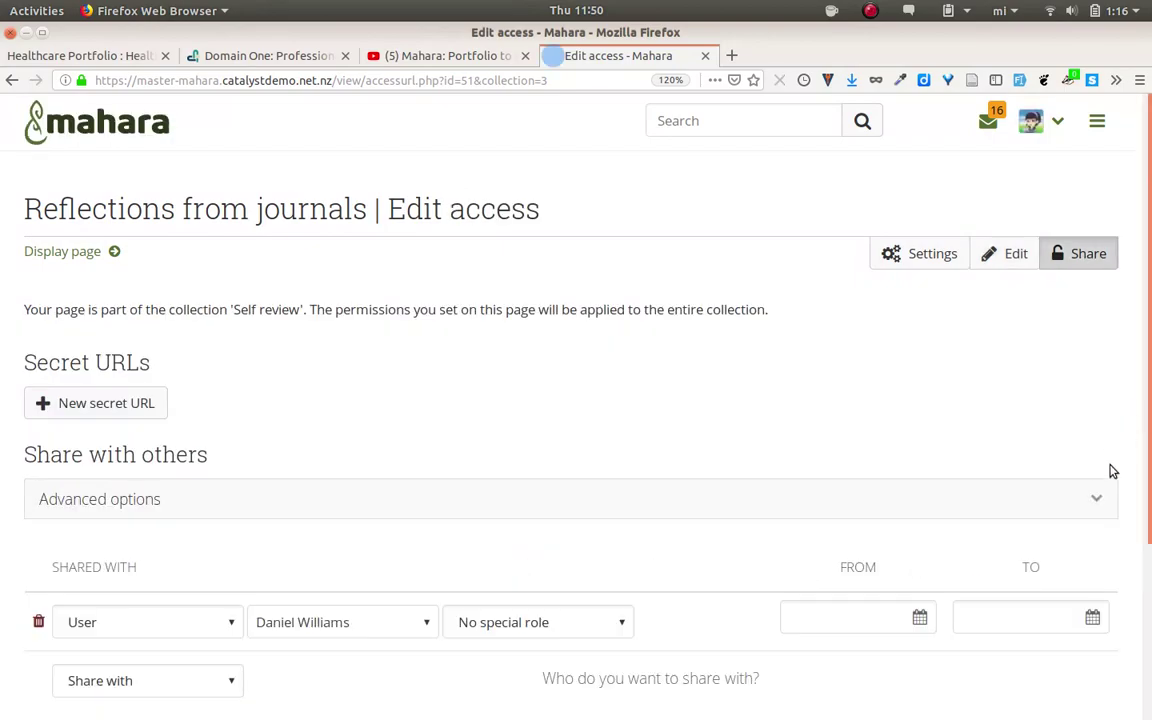
pyautogui.scroll(-3, 1113, 471)
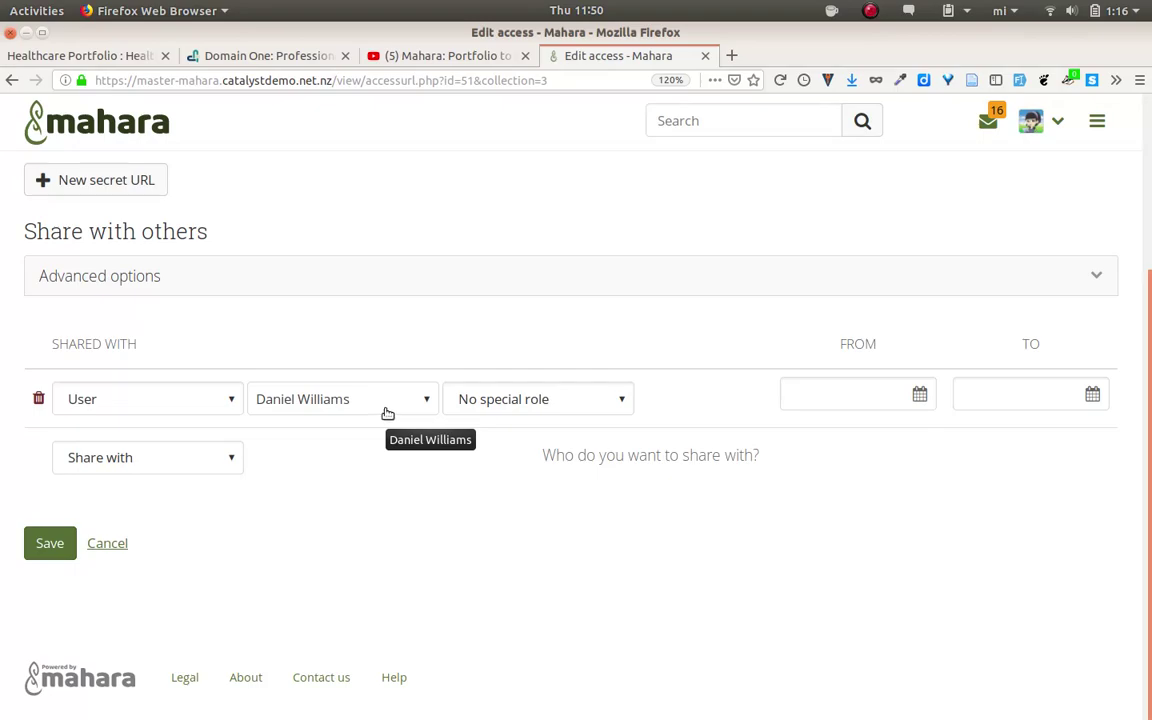
pyautogui.scroll(3, 453, 348)
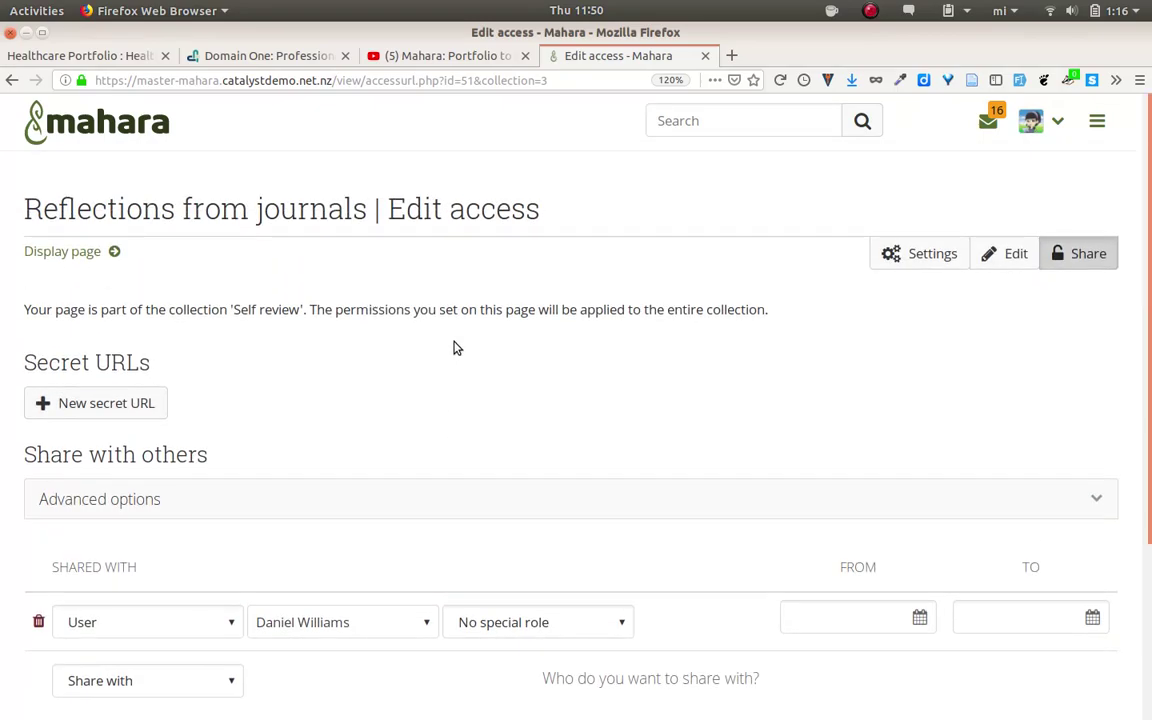
# Return to the displayed page, open the Self review collection's Career Readiness map, and examine the competency statuses for each page
pyautogui.click(71, 253)
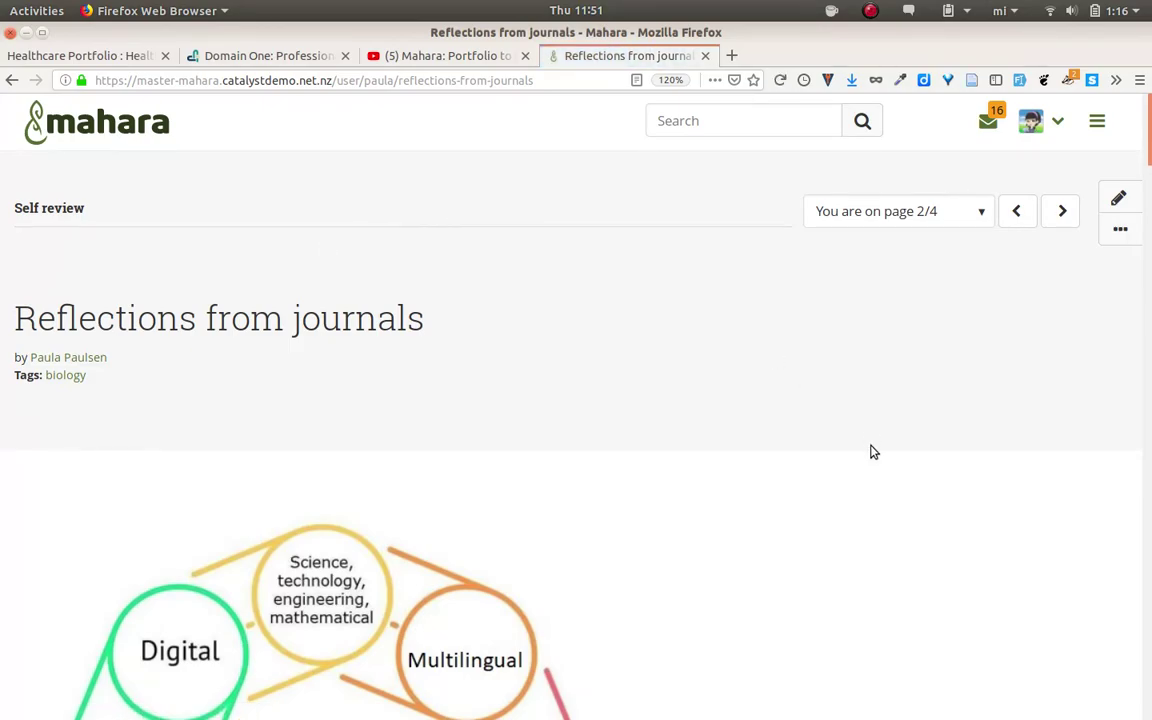
pyautogui.scroll(-5, 871, 452)
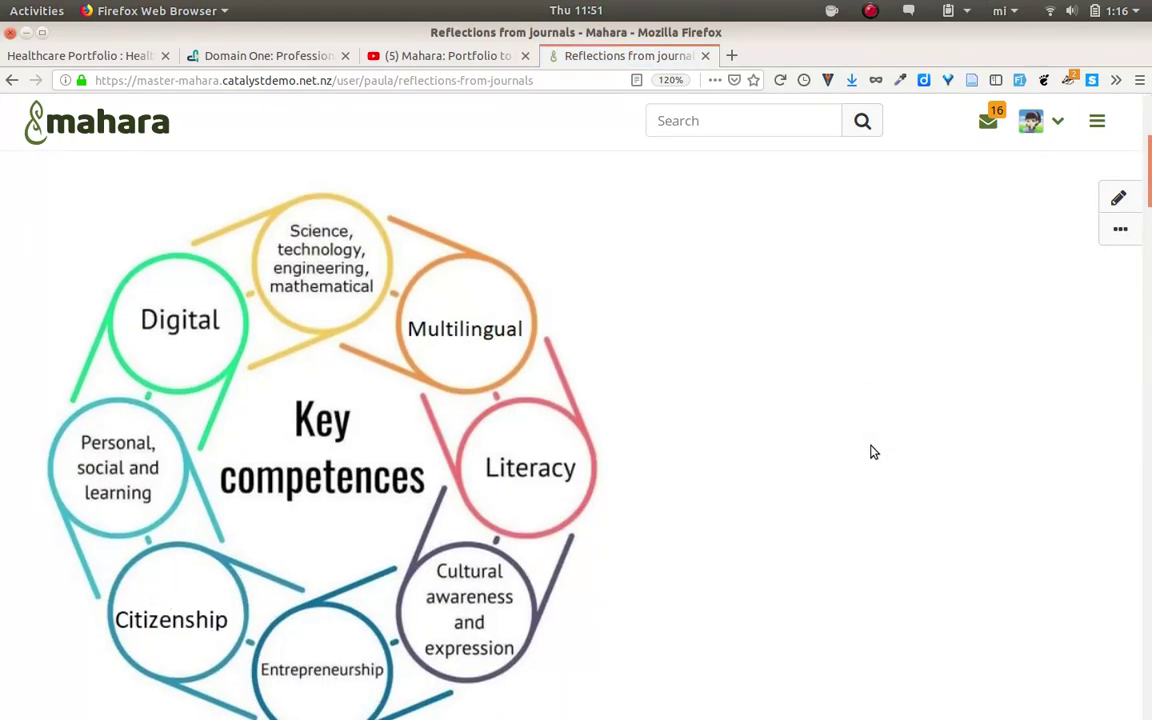
pyautogui.scroll(5, 871, 452)
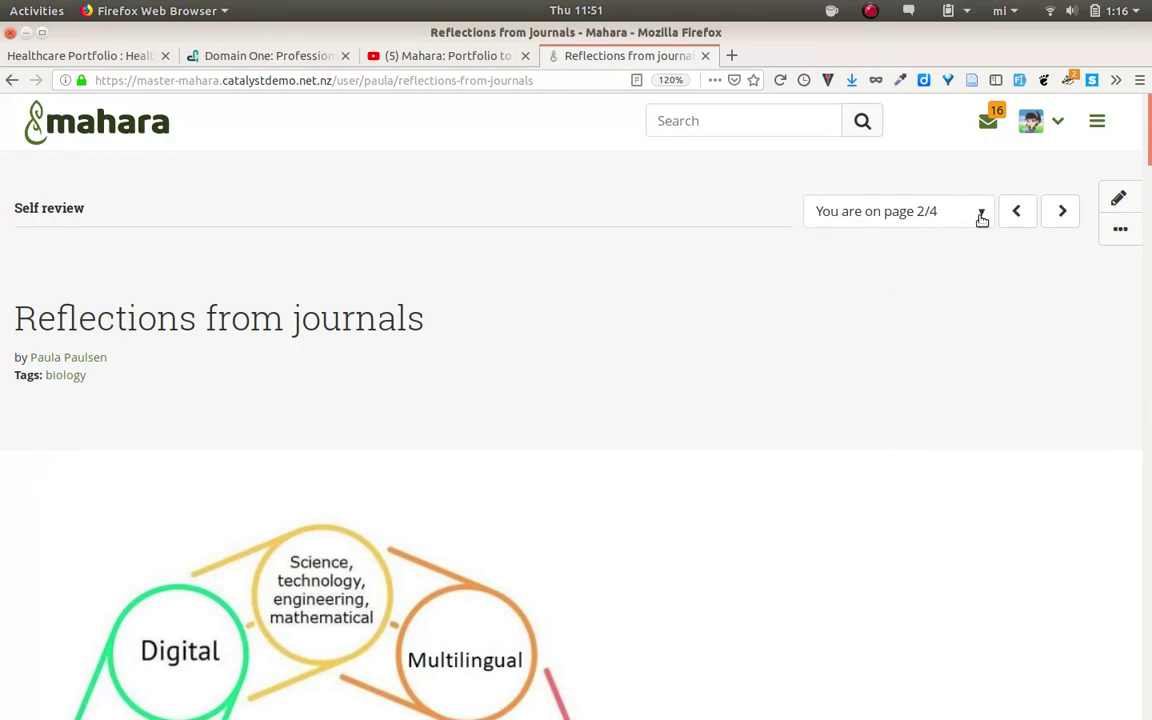
pyautogui.click(981, 219)
pyautogui.click(926, 244)
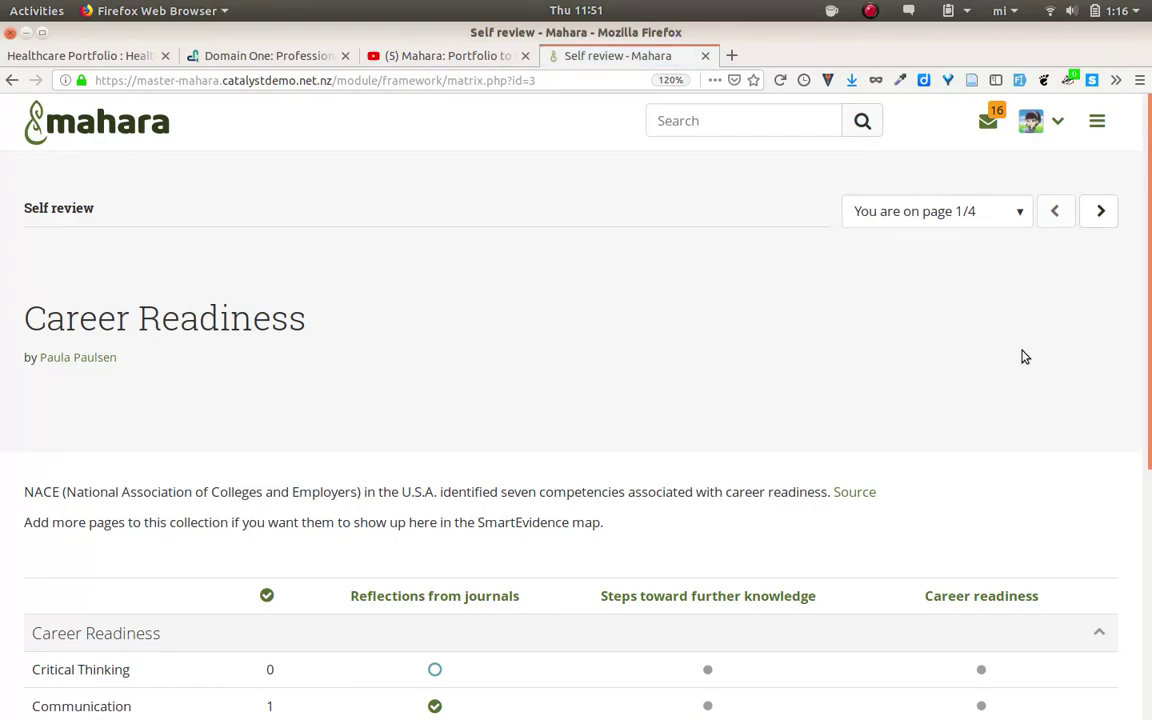
pyautogui.scroll(-5, 1022, 357)
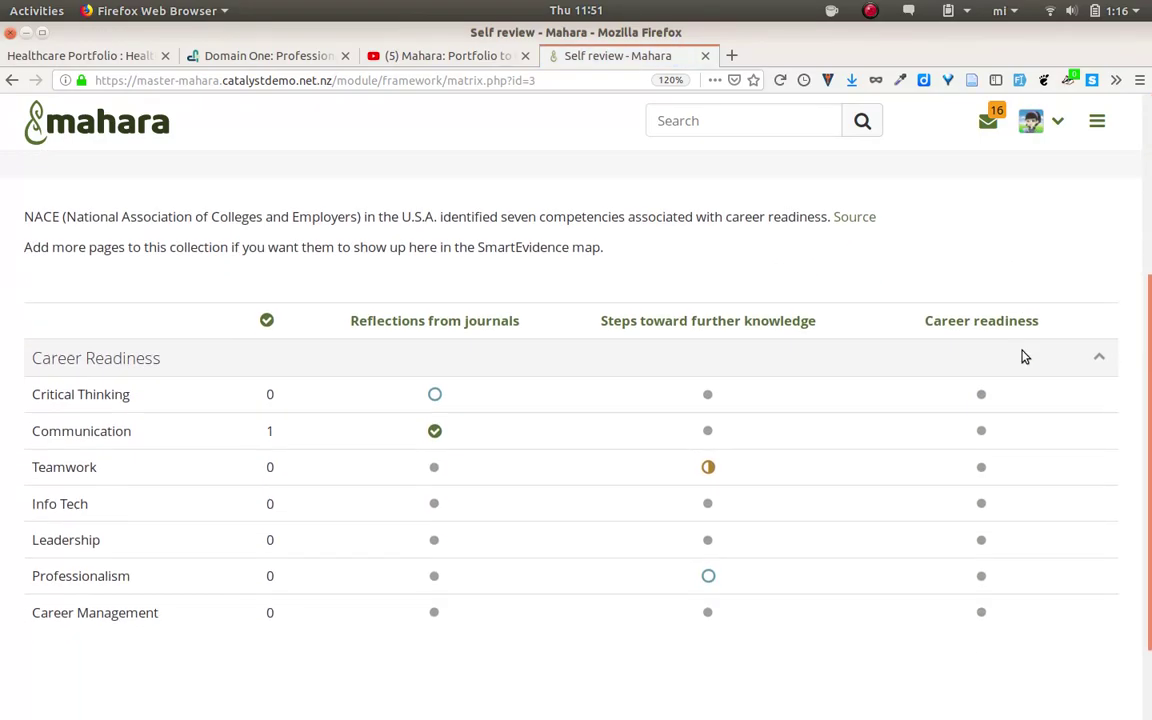
pyautogui.scroll(-1, 1022, 355)
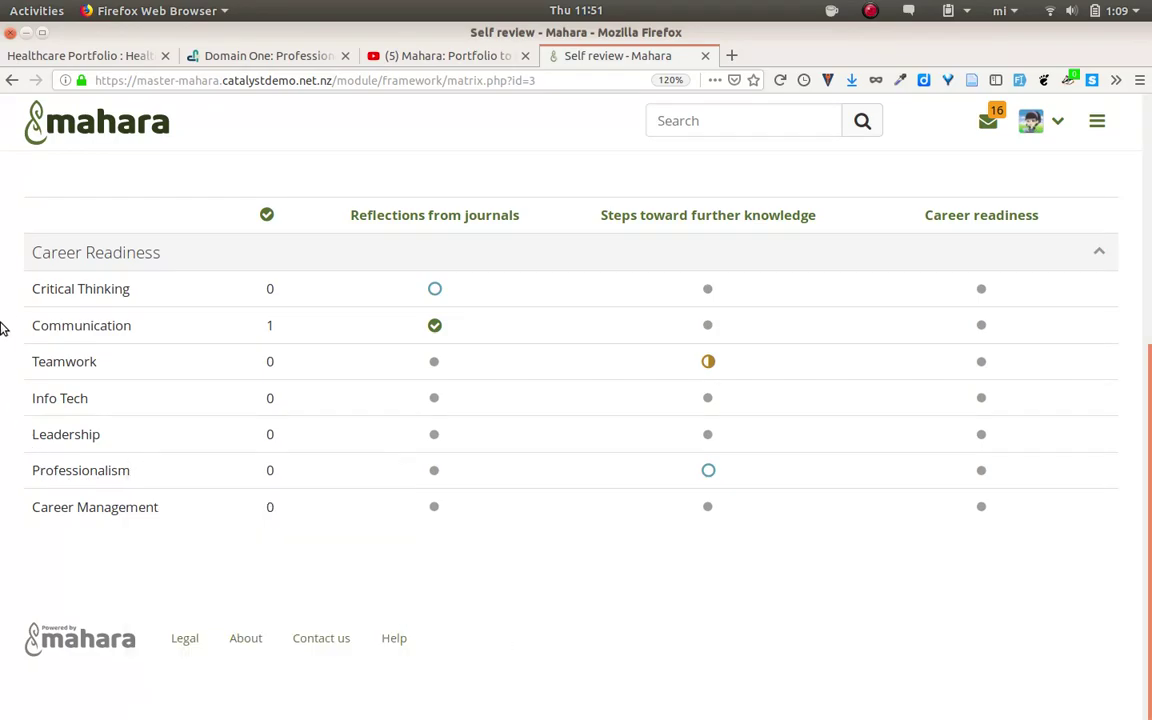
pyautogui.moveTo(52, 325)
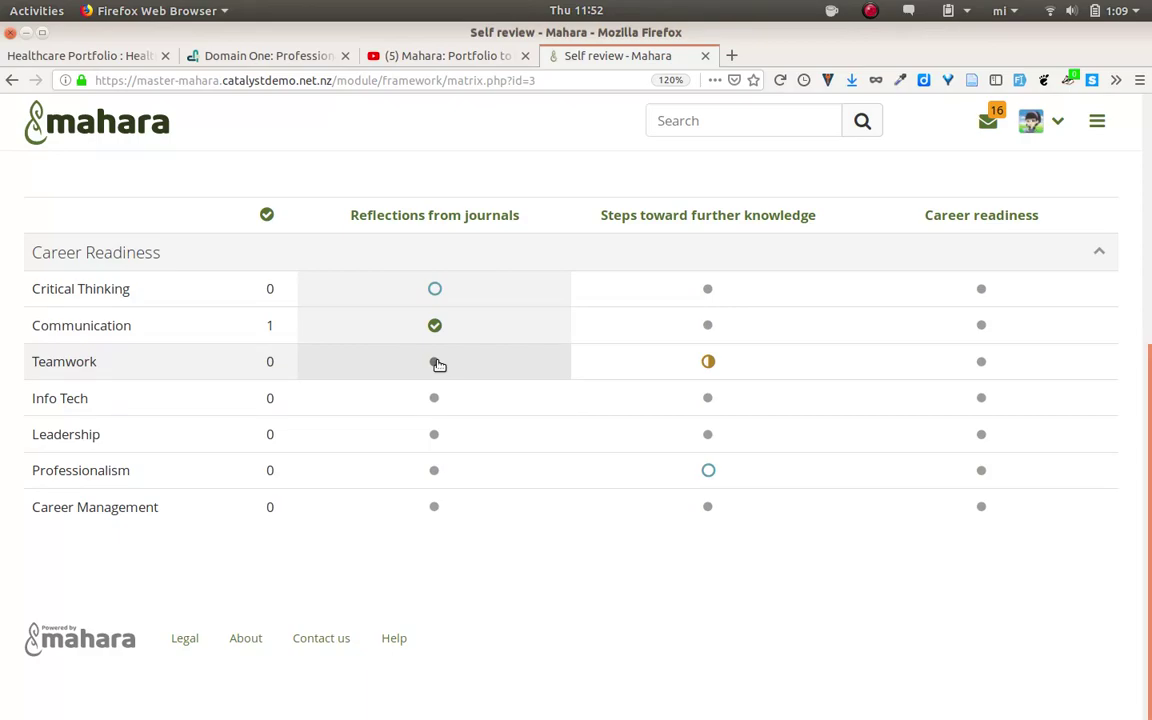
# Add a Teamwork annotation reading "I think..." for Reflections from journals, keeping the Teamwork/Collaboration standard, and check its assessment status
pyautogui.click(435, 362)
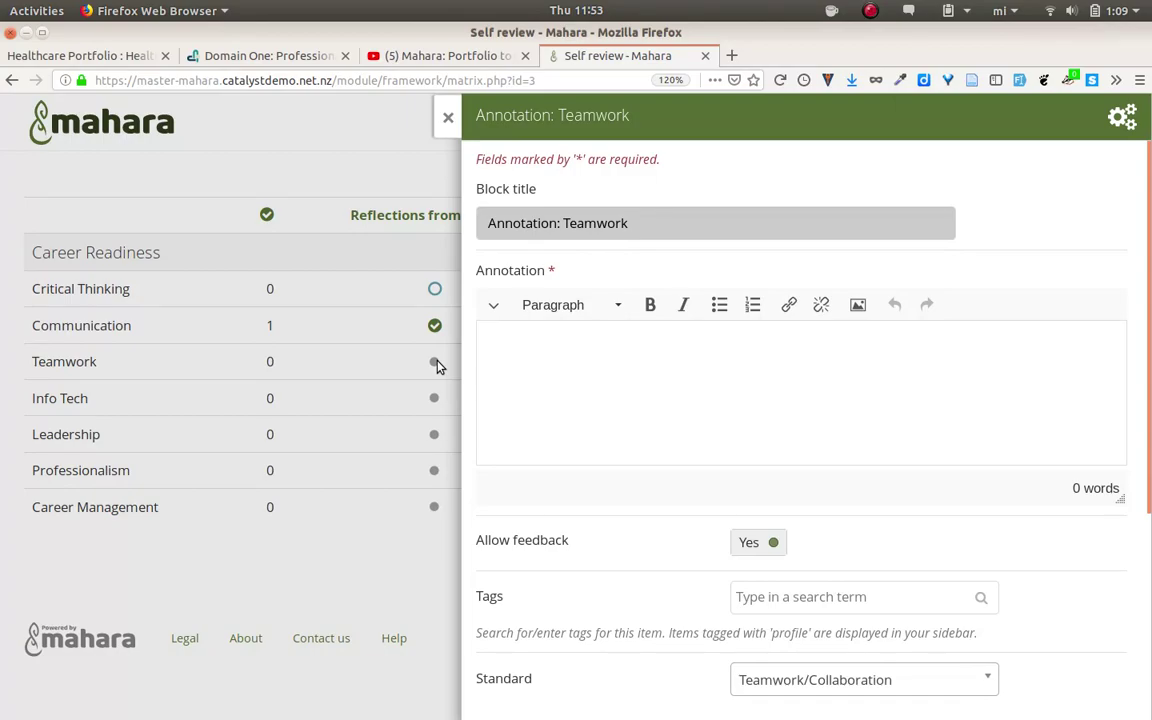
pyautogui.click(605, 364)
pyautogui.write('Tea')
pyautogui.press('BackSpace')
pyautogui.press('BackSpace')
pyautogui.press('BackSpace')
pyautogui.write('I think...')
pyautogui.scroll(-1, 690, 464)
pyautogui.scroll(-4, 690, 464)
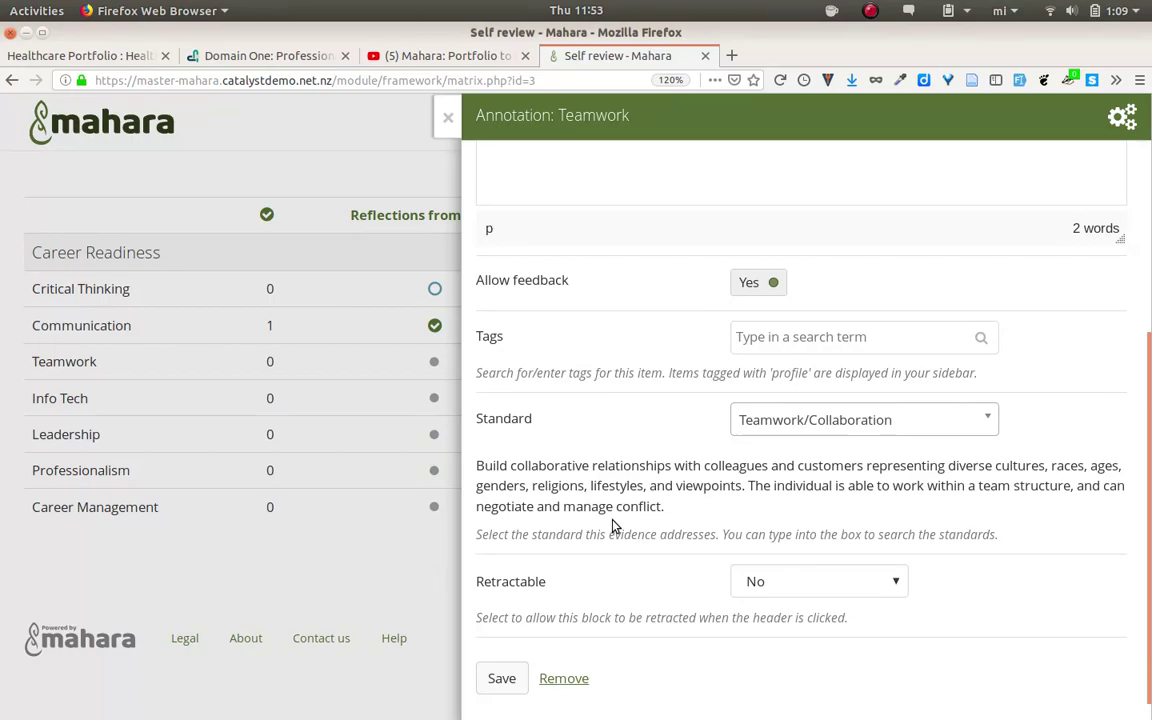
pyautogui.click(501, 677)
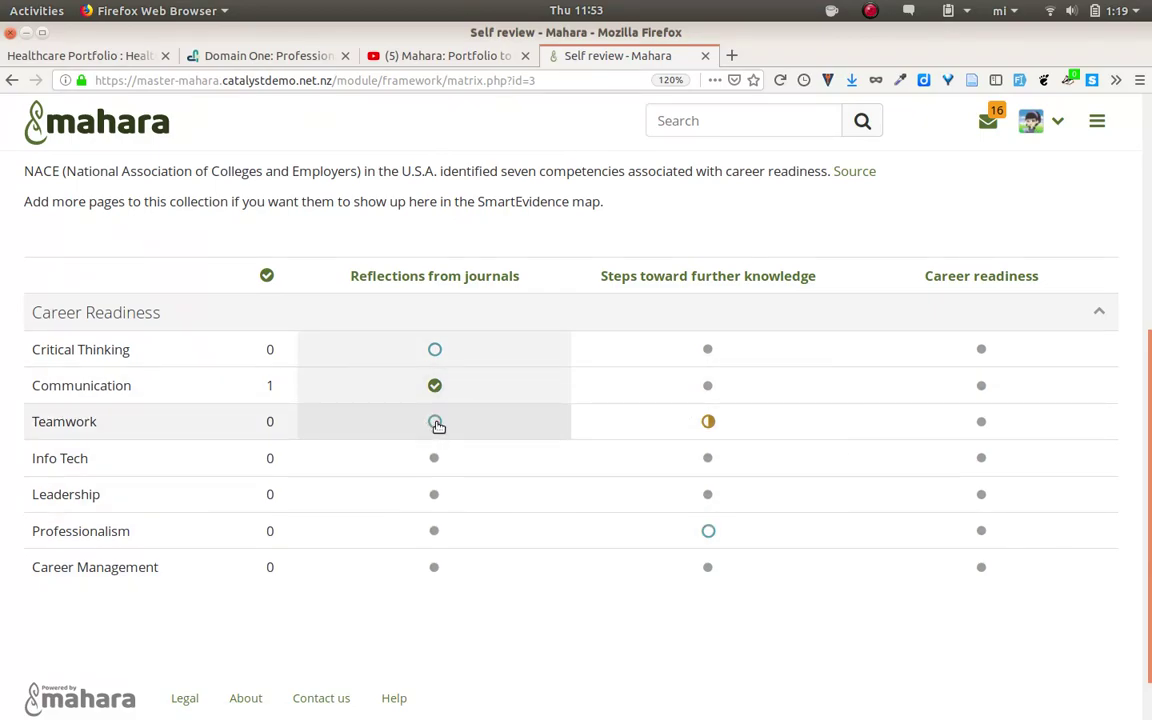
pyautogui.moveTo(437, 426)
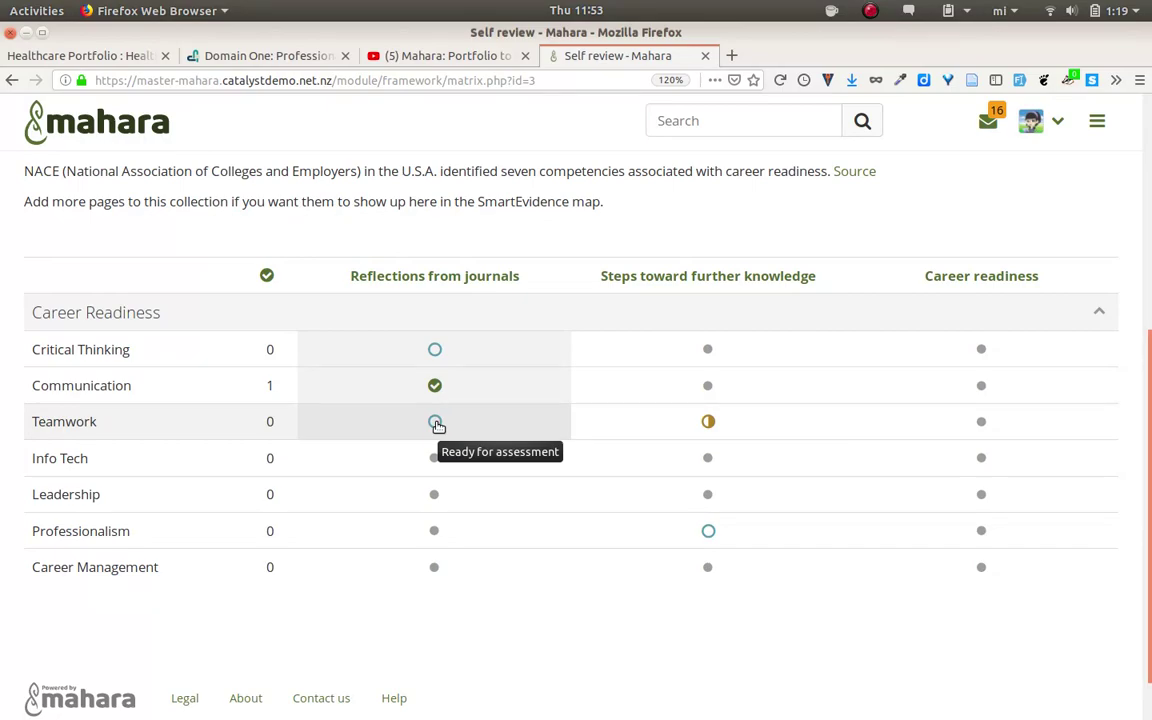
# Switch to the assessor's Mahara session in the private browsing window and open the shared Self review collection
pyautogui.hotkey('alt', 'Tab')
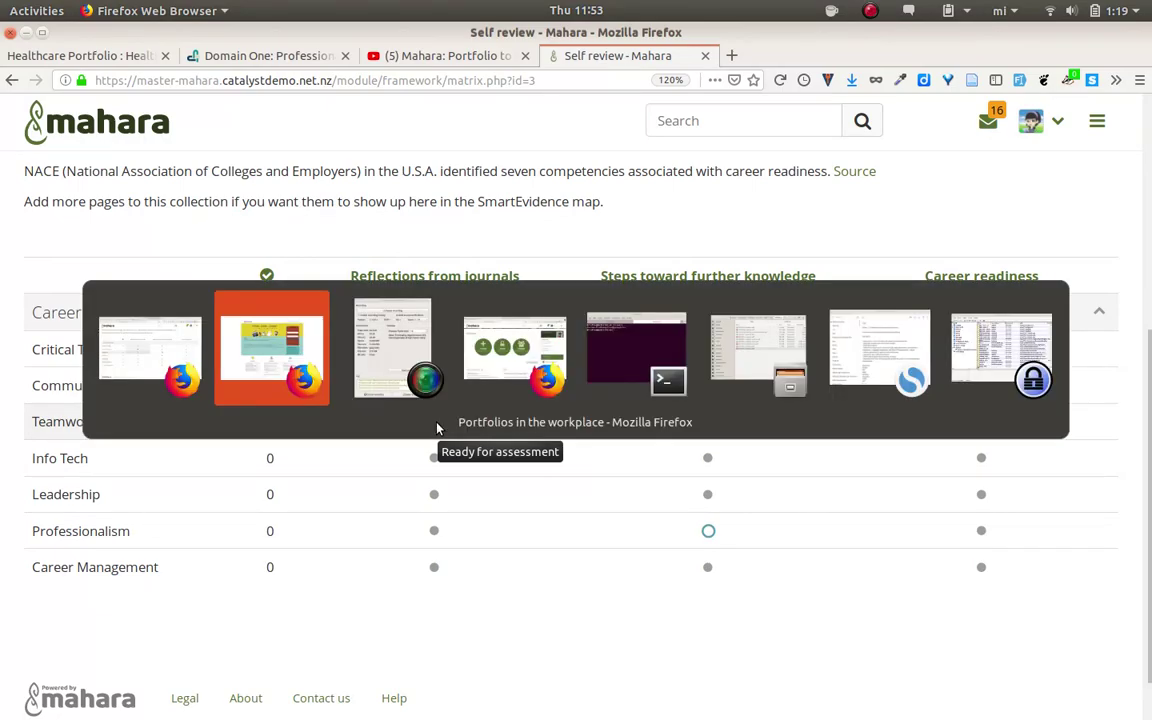
pyautogui.hotkey('alt', 'Tab')
pyautogui.hotkey('alt', 'Tab')
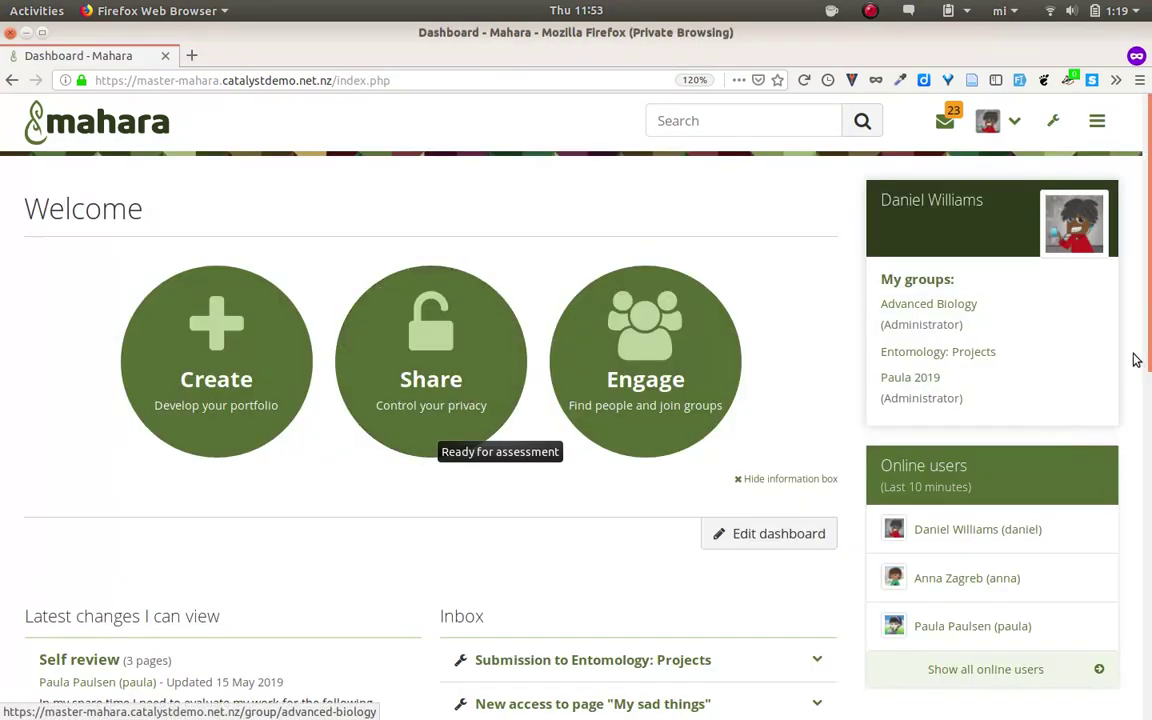
pyautogui.click(98, 662)
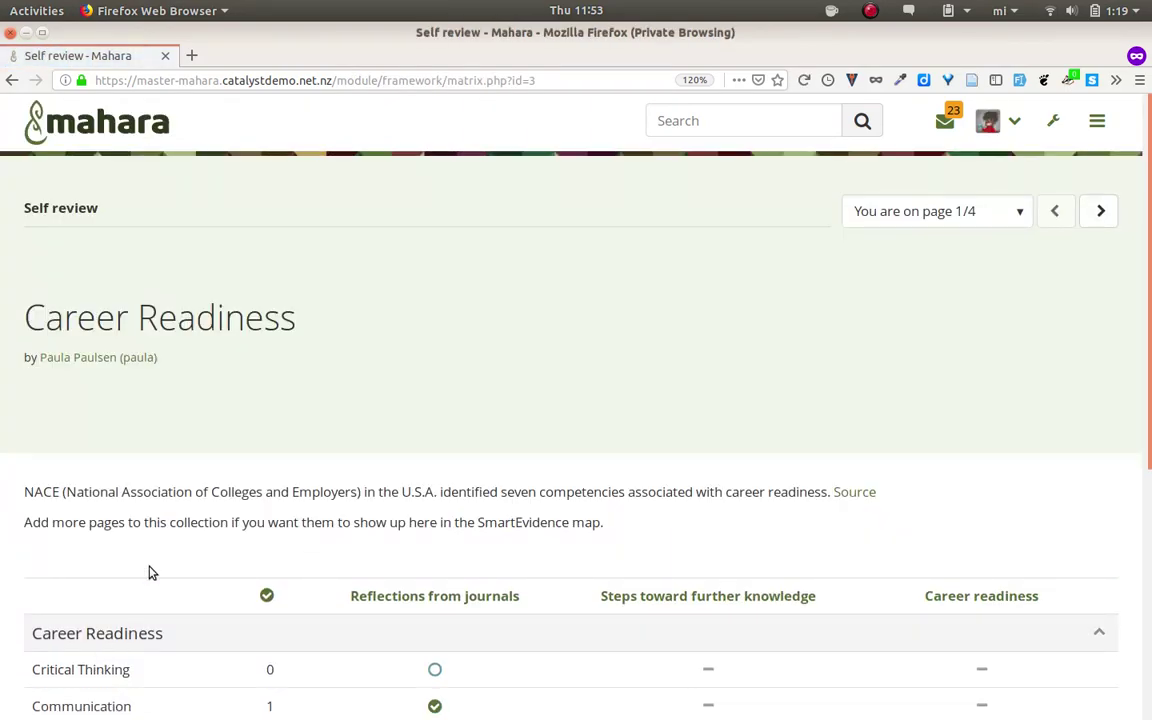
# Open the Teamwork annotation for Reflections from journals in the Career Readiness map
pyautogui.scroll(-3, 151, 572)
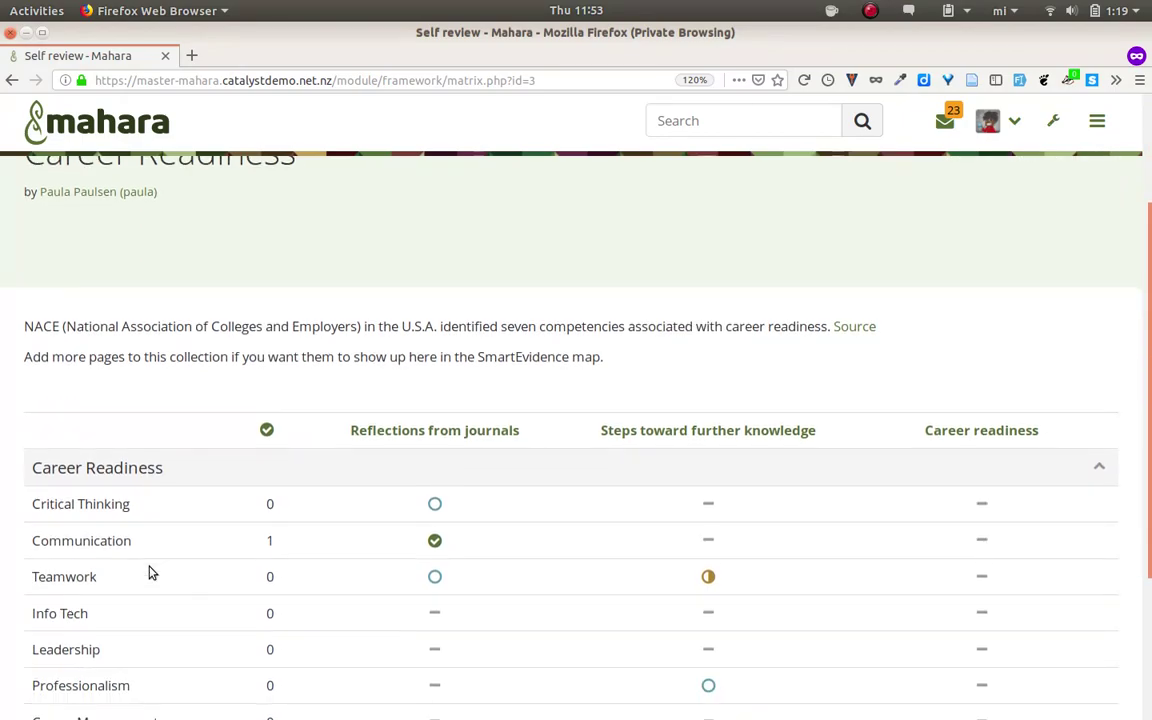
pyautogui.scroll(-2, 151, 572)
pyautogui.moveTo(86, 424)
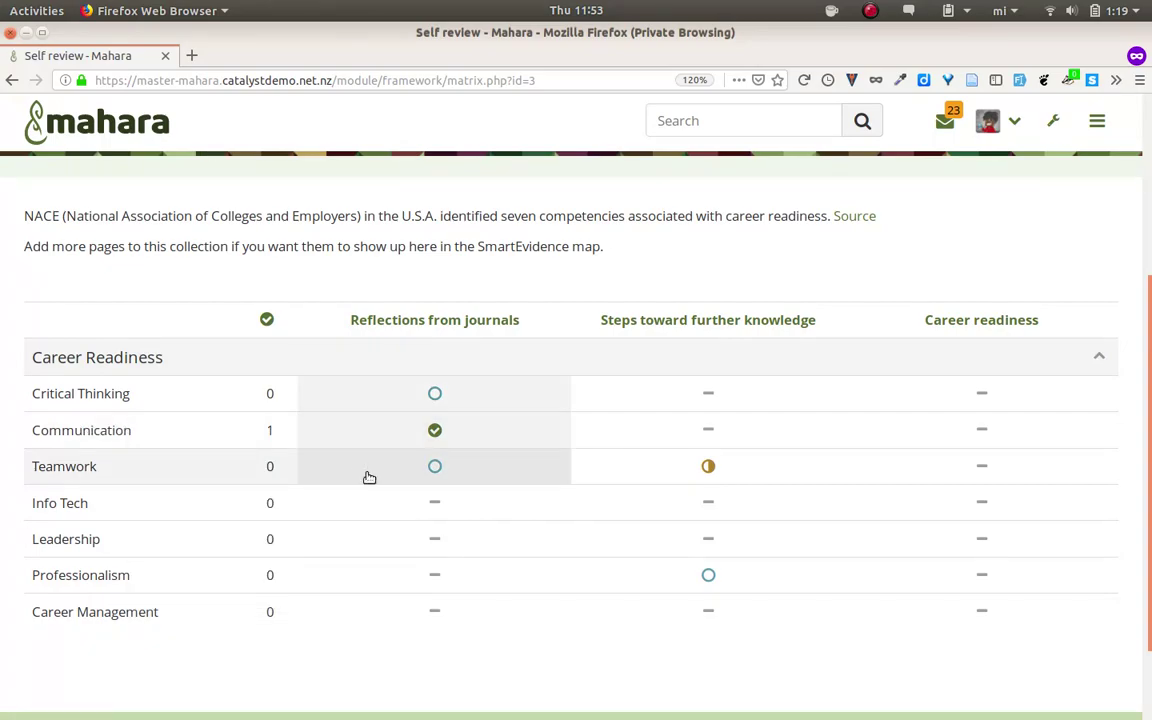
pyautogui.click(435, 467)
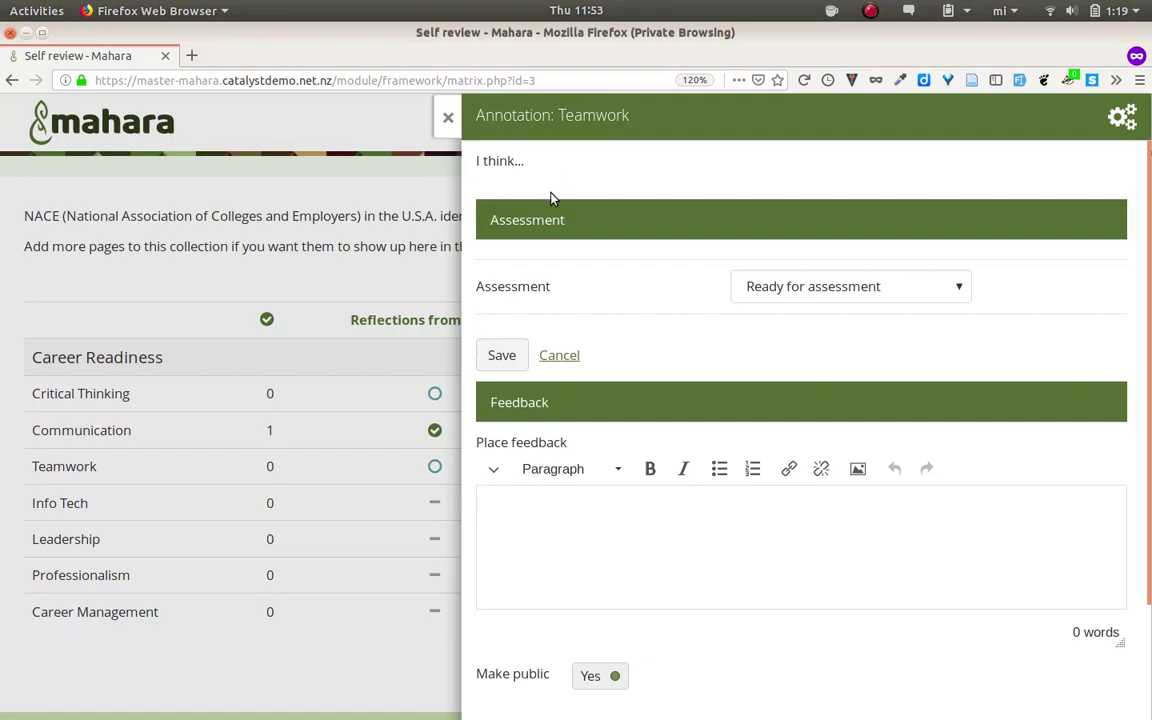
# Place public feedback reading "This is a good start..." on the Teamwork annotation
pyautogui.click(603, 588)
pyautogui.write('This is a  good start...')
pyautogui.scroll(-2, 728, 680)
pyautogui.click(543, 635)
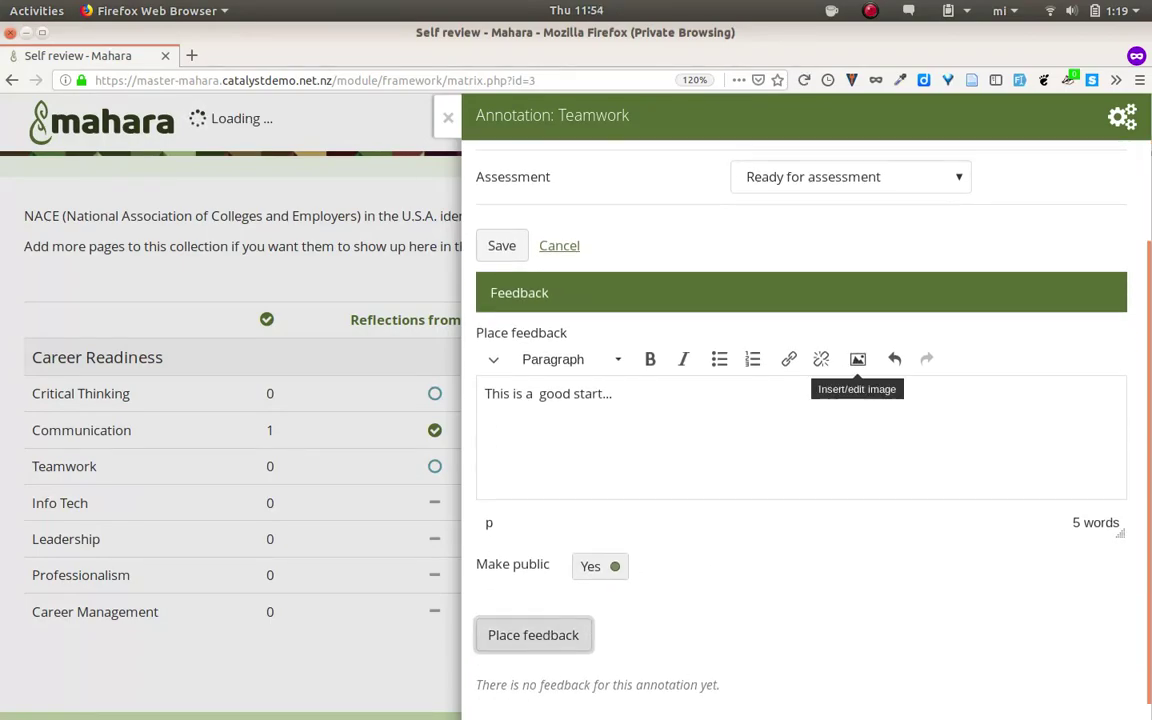
# Assess the Teamwork annotation as "Partially meets the competency", save it, and review the updated SmartEvidence map
pyautogui.click(934, 188)
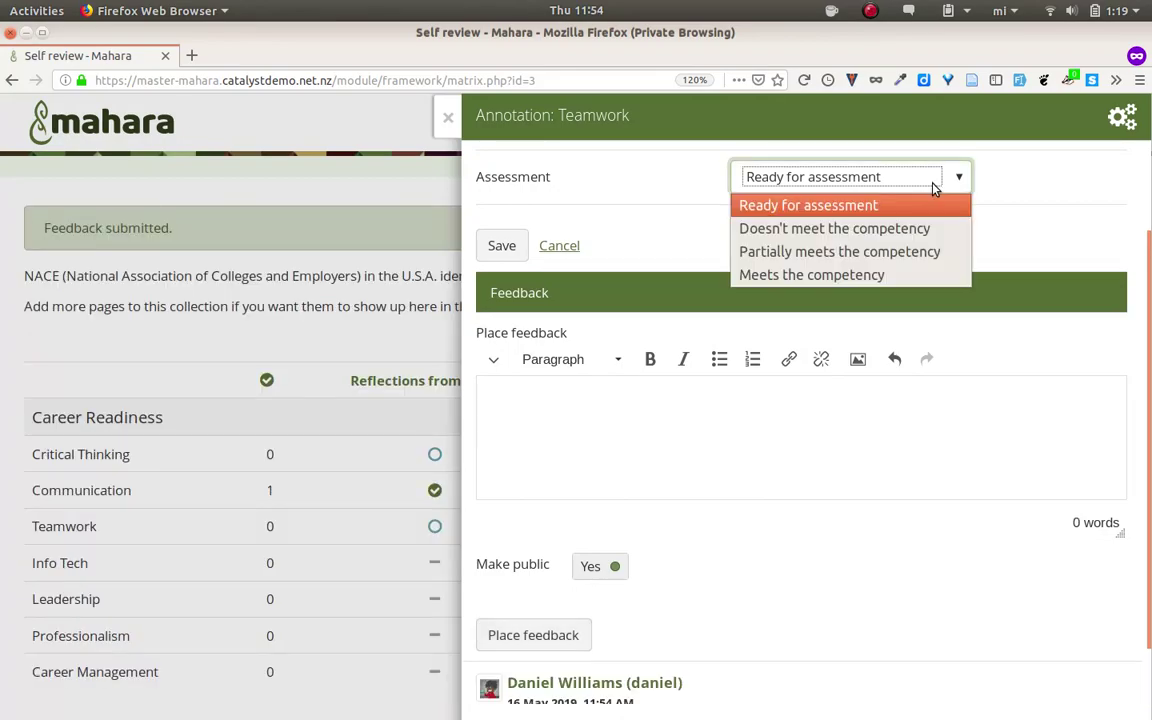
pyautogui.click(920, 255)
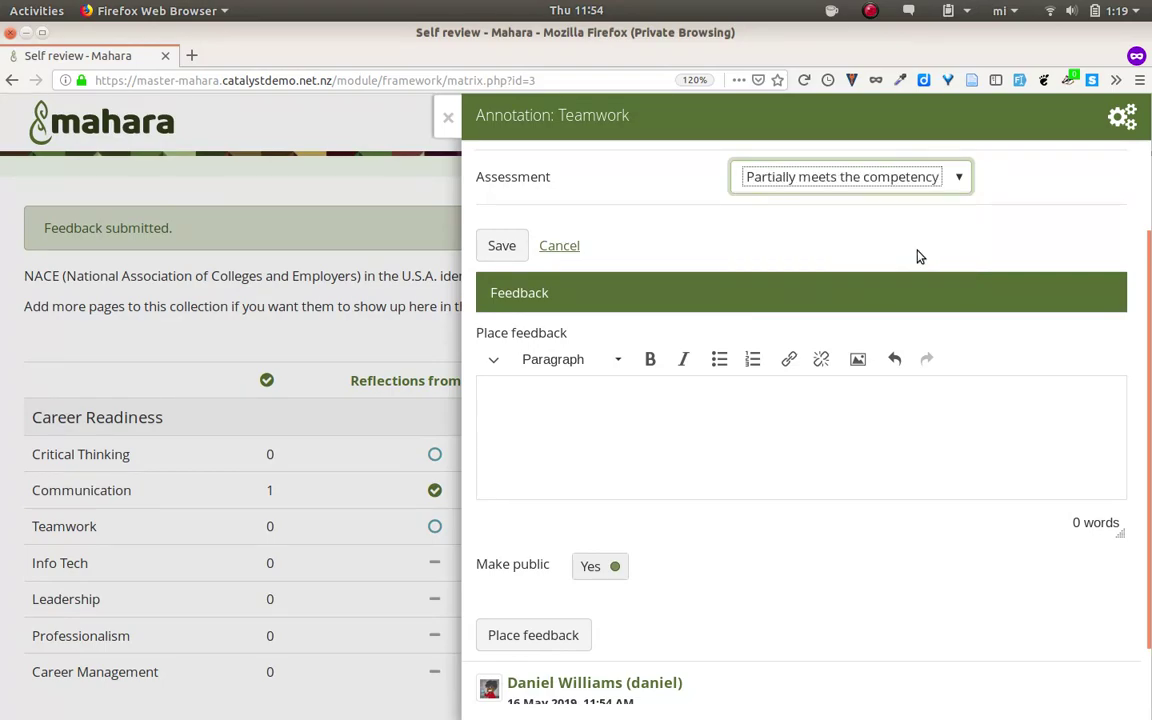
pyautogui.click(502, 246)
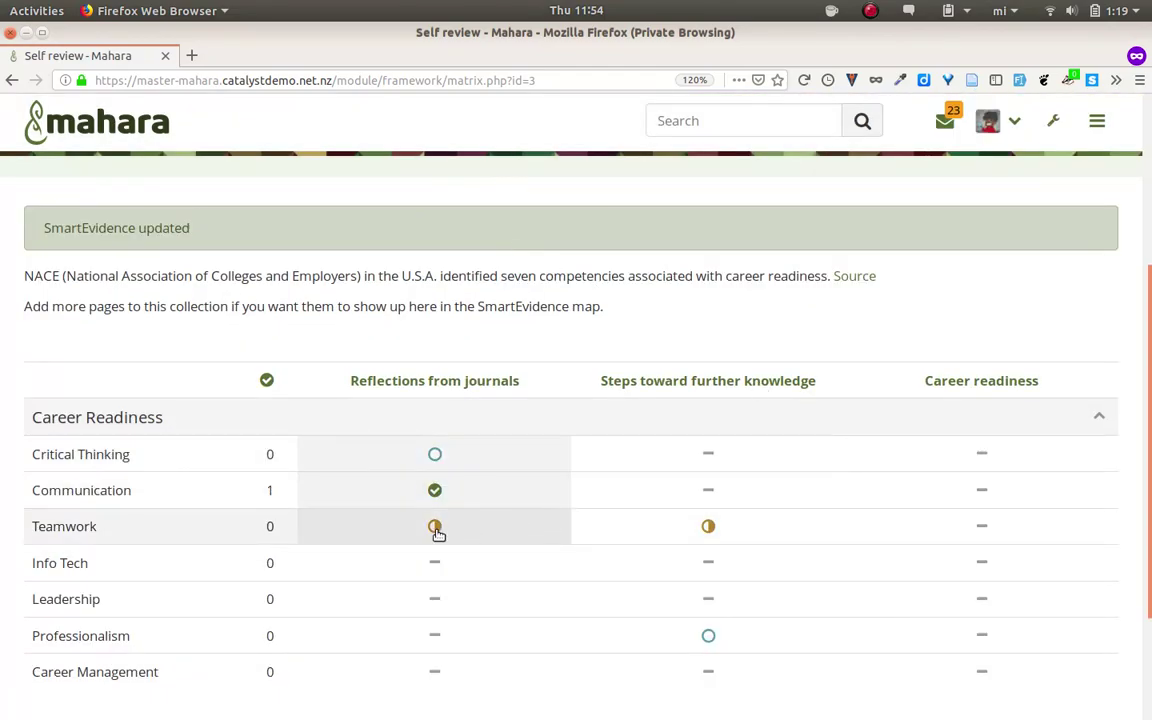
pyautogui.scroll(-3, 509, 558)
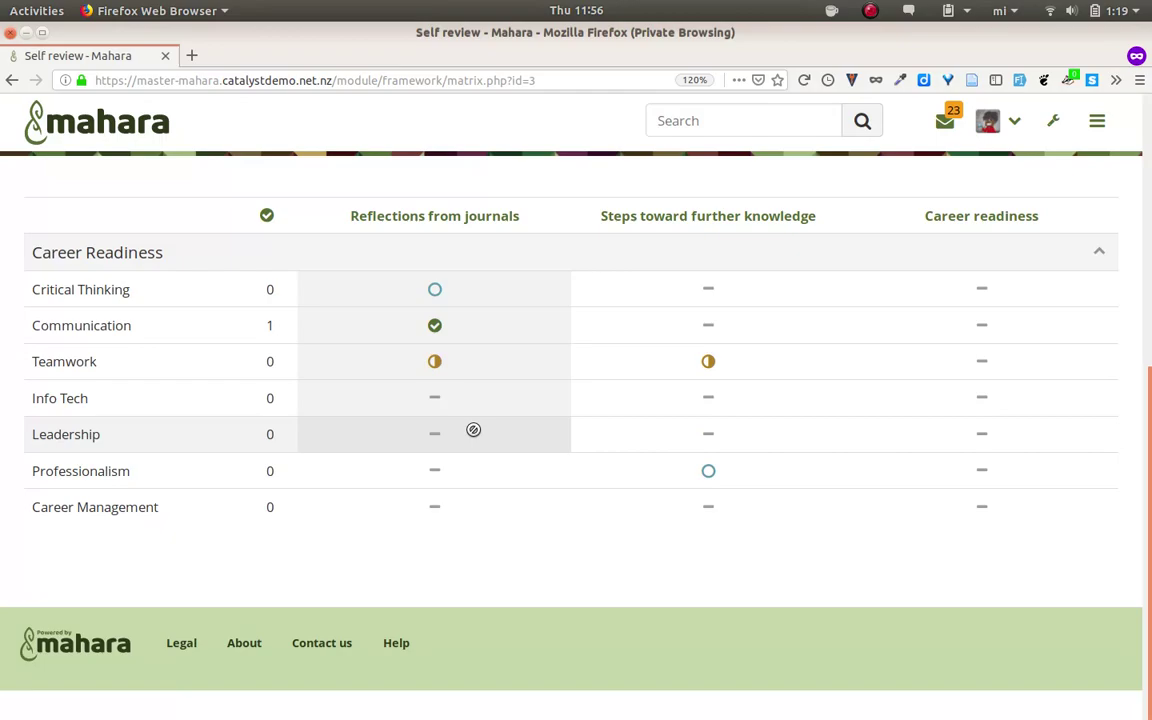
# Leave the assessor's session and switch to the "Portfolios in the workplace" Firefox window
pyautogui.hotkey('alt', 'Tab')
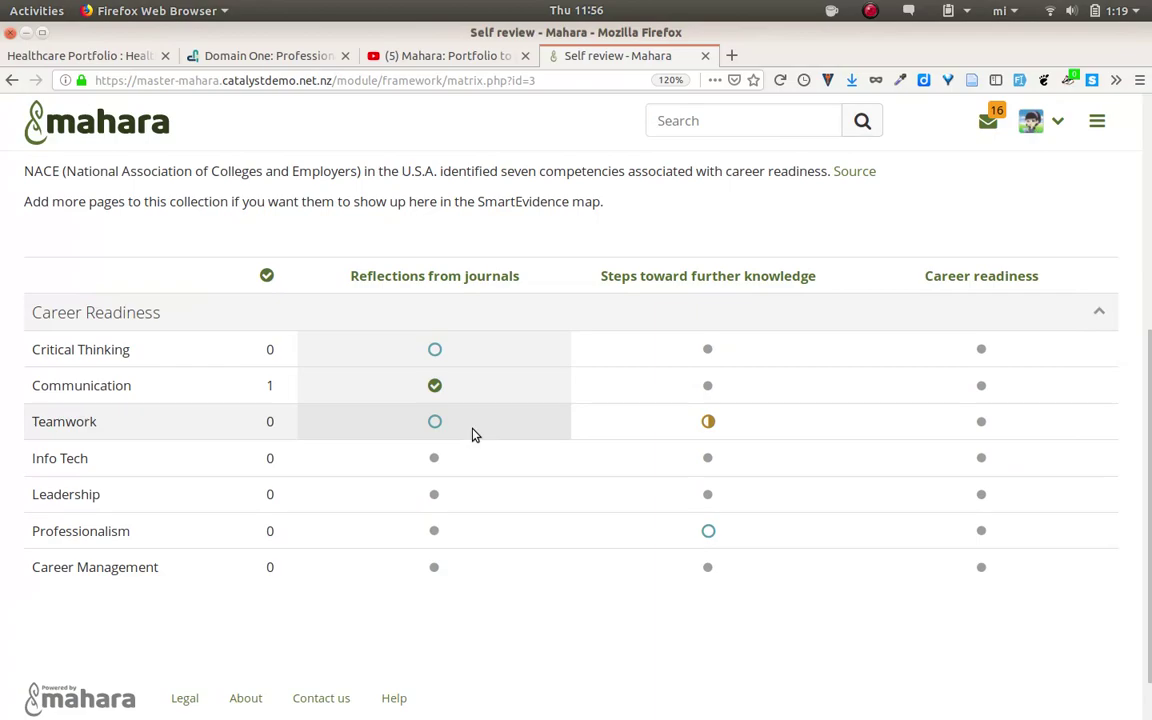
pyautogui.hotkey('alt', 'Tab')
pyautogui.hotkey('alt', 'Tab')
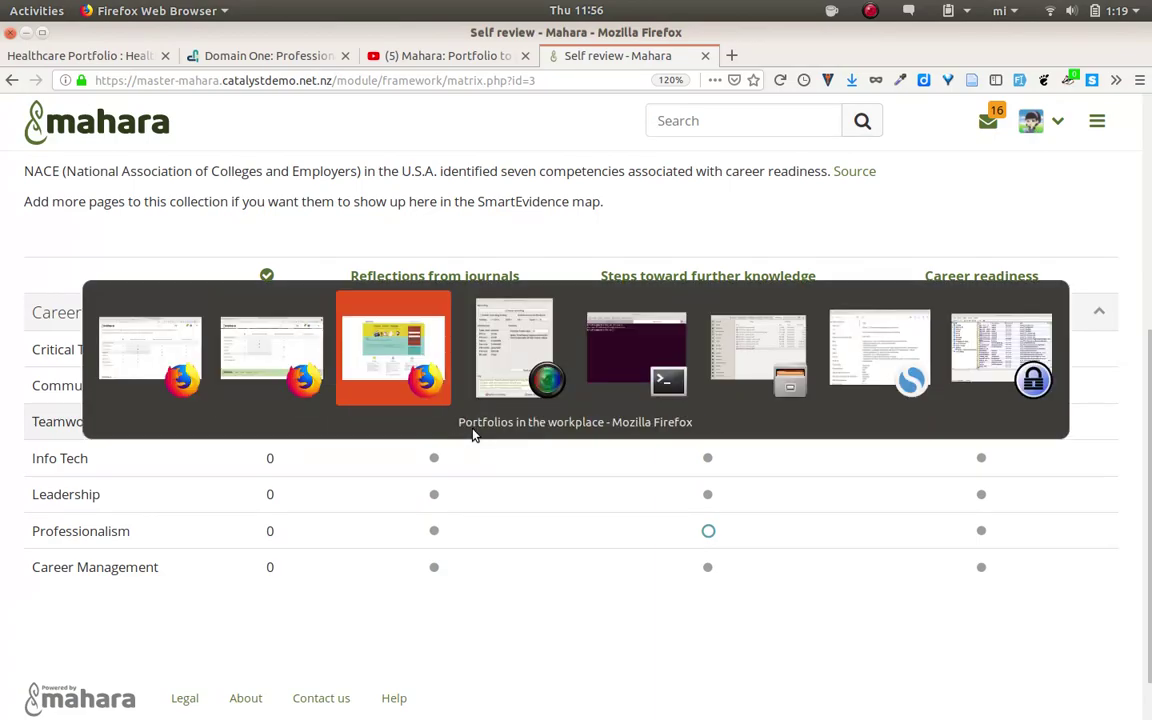